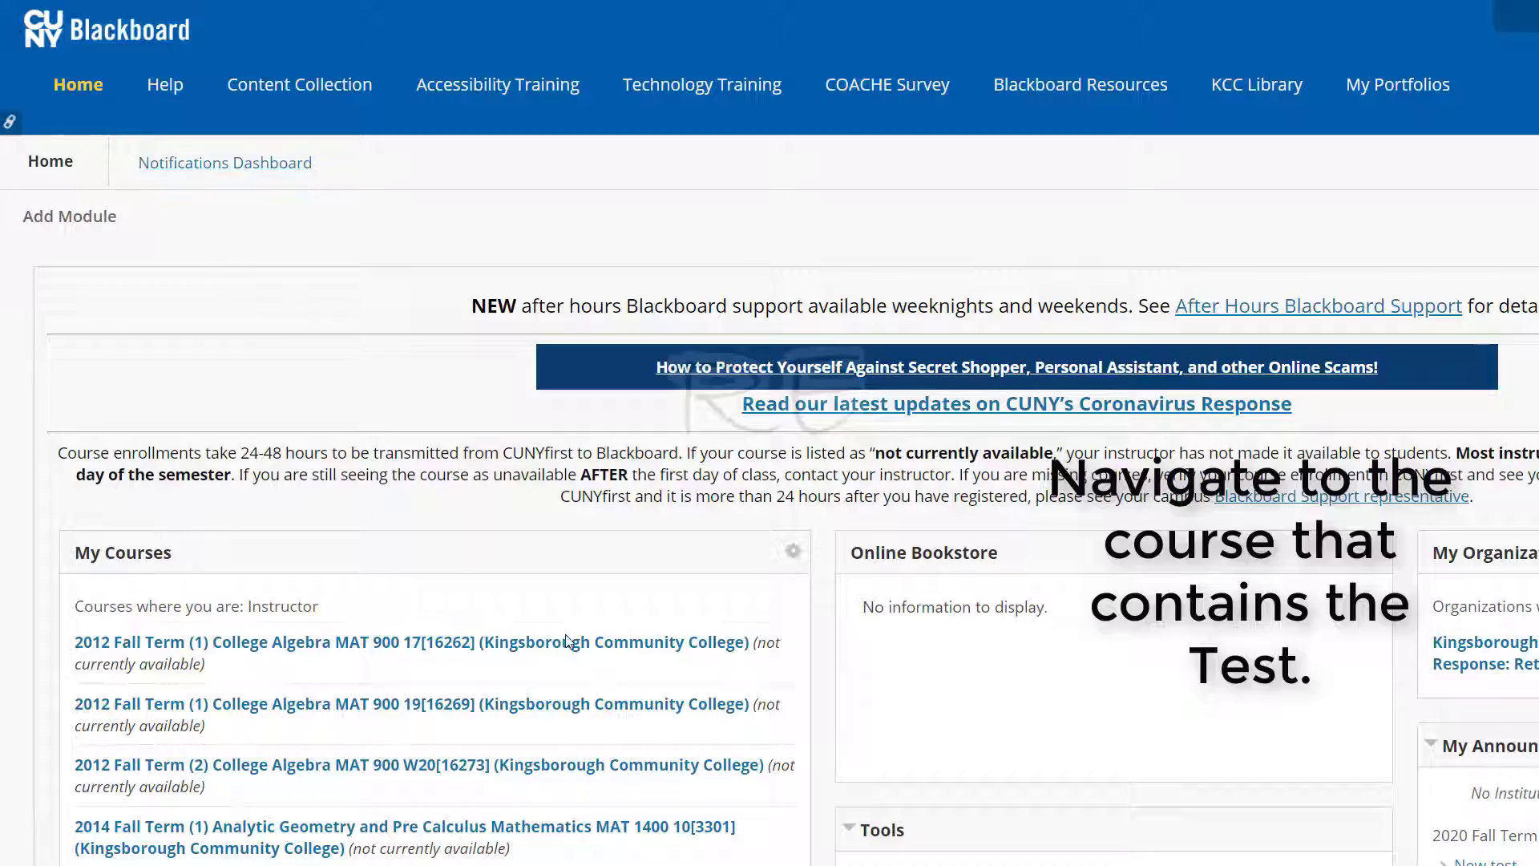
# - Open the 2020 Spring Term (2) College Trigonometry MAT 1000 S11 course from the instructor course list
pyautogui.scroll(-15, 548, 631)
pyautogui.scroll(-15, 547, 631)
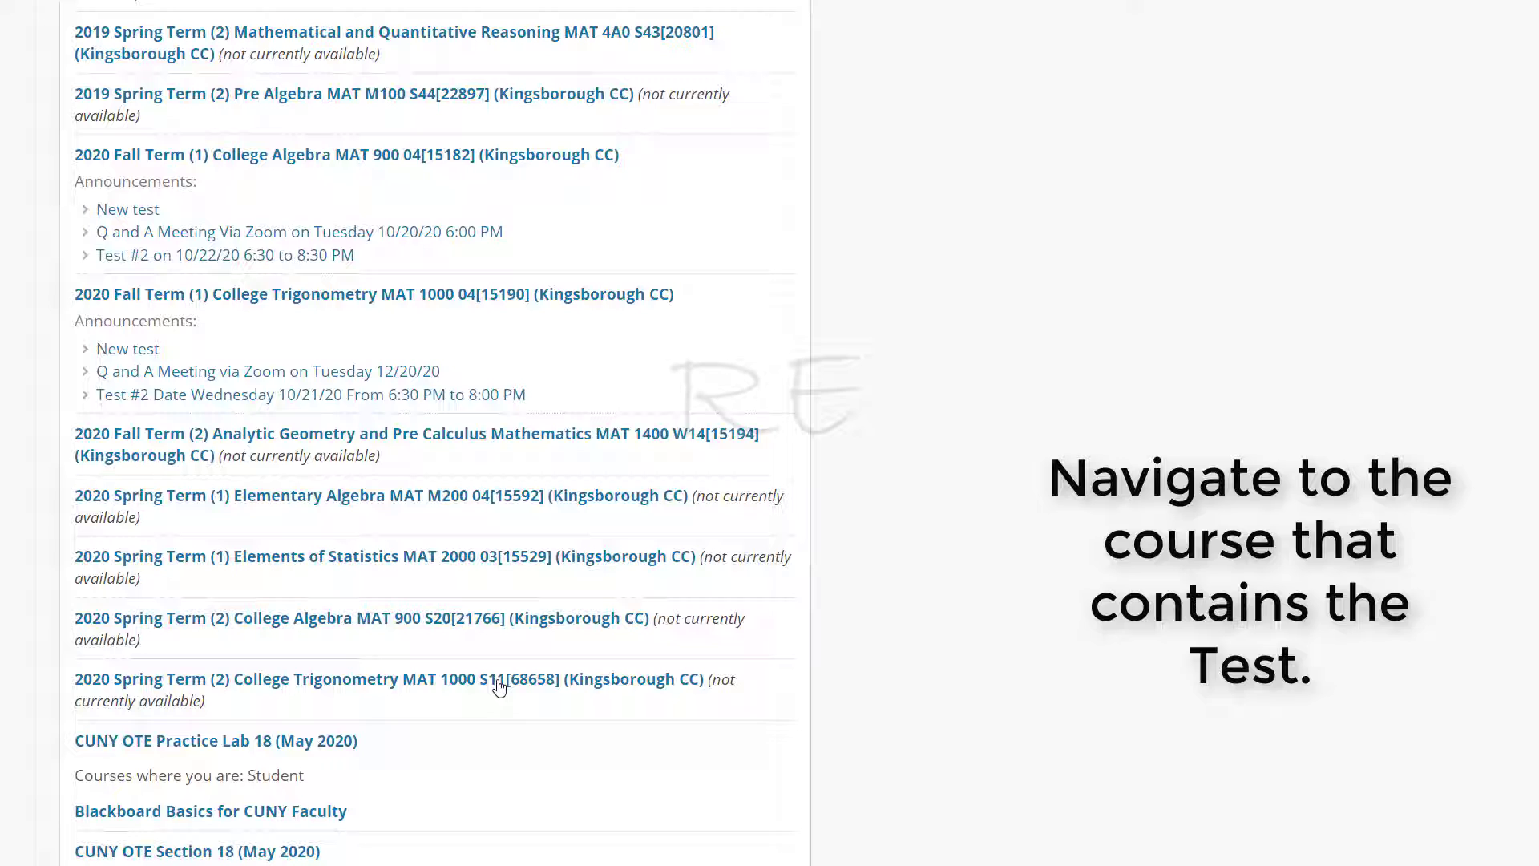
pyautogui.click(406, 680)
# - Open the Tests, Surveys, and Pools page from the Spring trigonometry course's tools
pyautogui.scroll(-5, 160, 666)
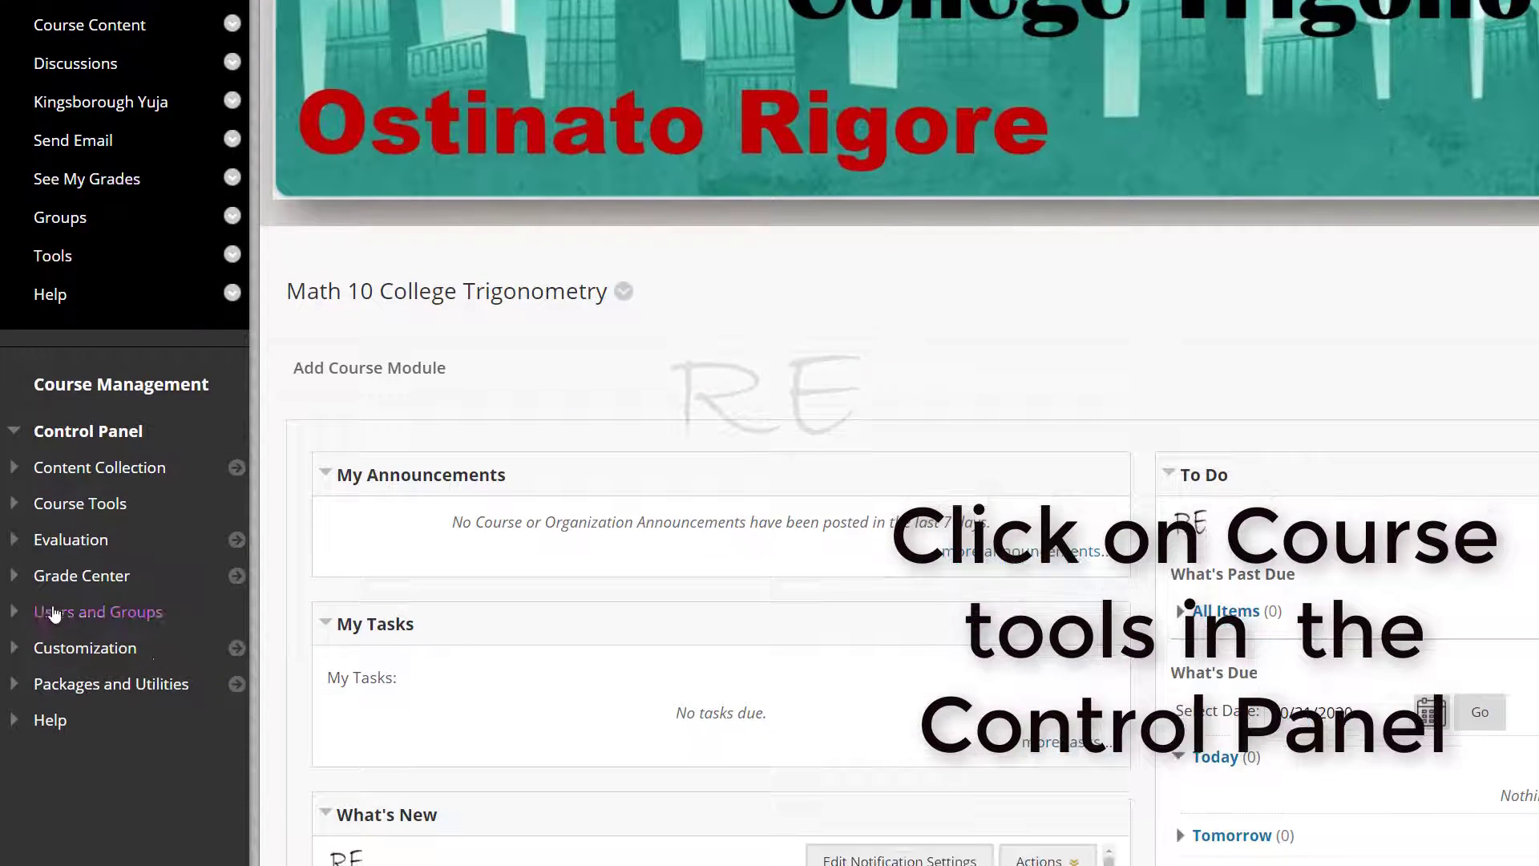
pyautogui.click(80, 505)
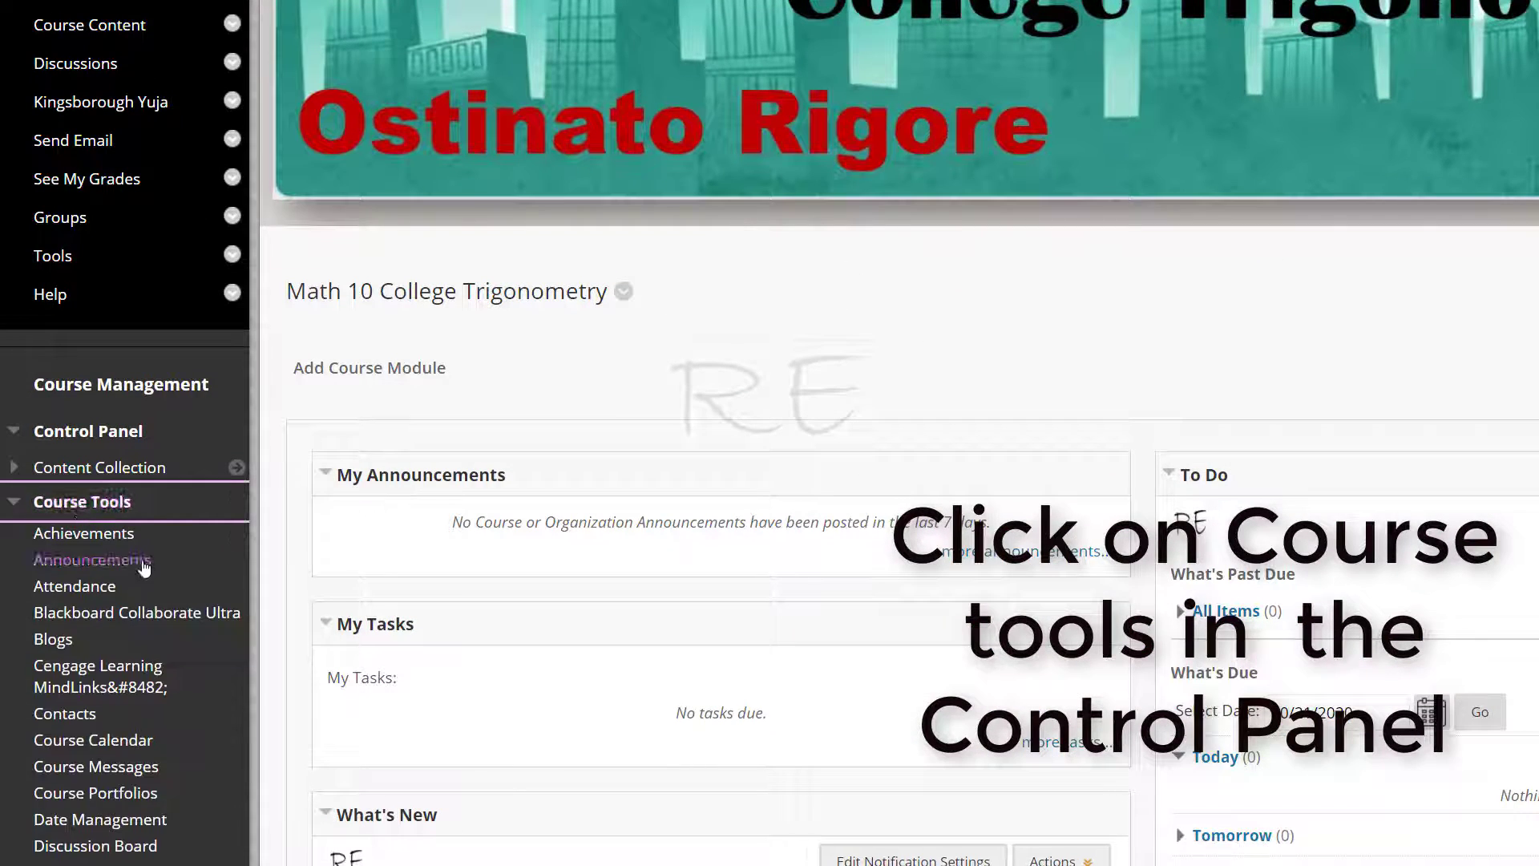
pyautogui.scroll(-2, 145, 568)
pyautogui.scroll(-5, 144, 568)
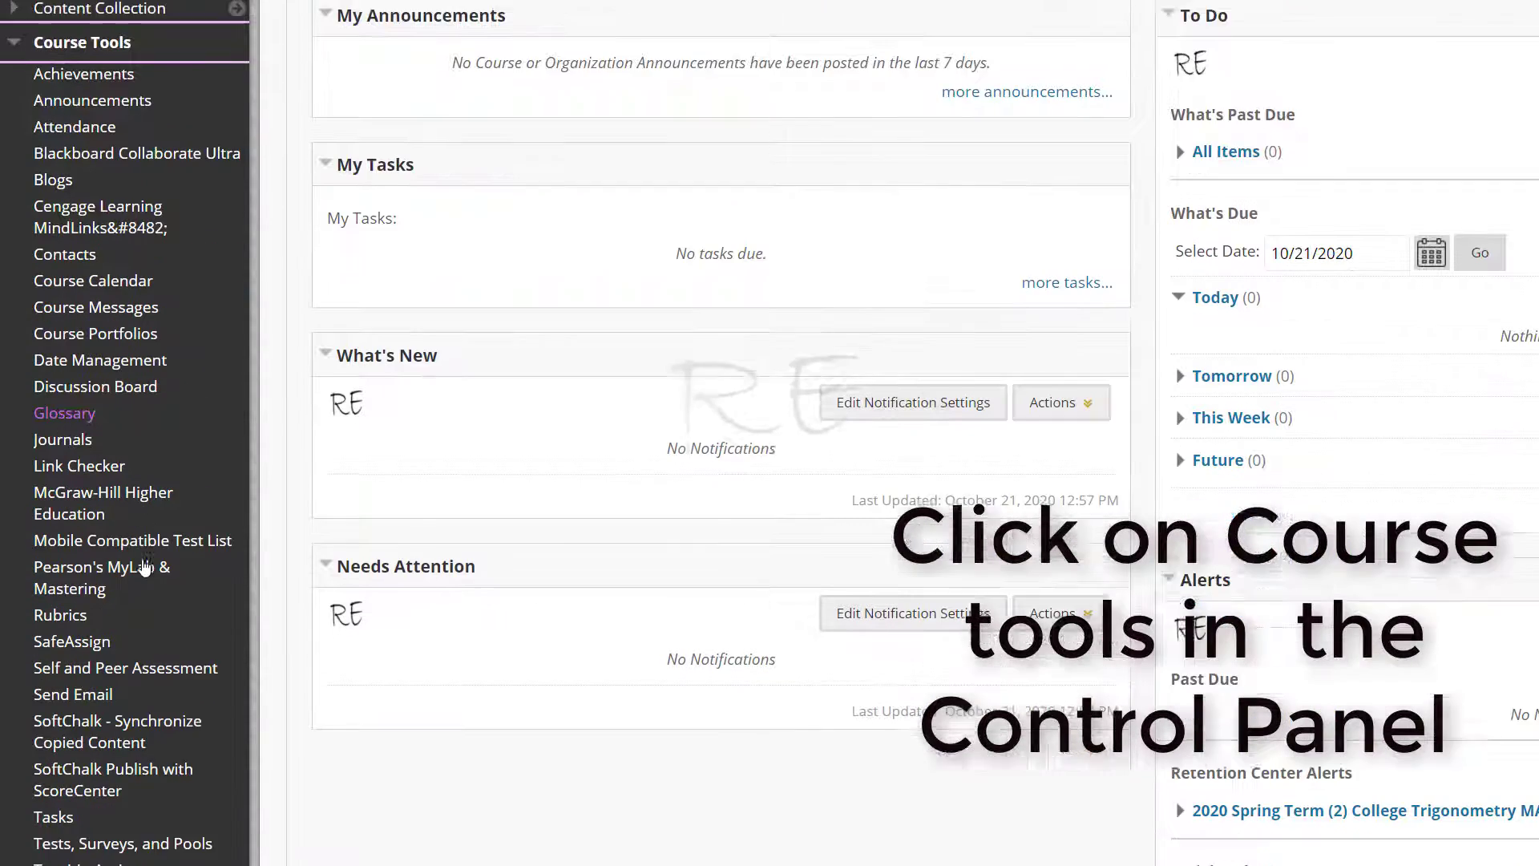
pyautogui.scroll(-2, 145, 568)
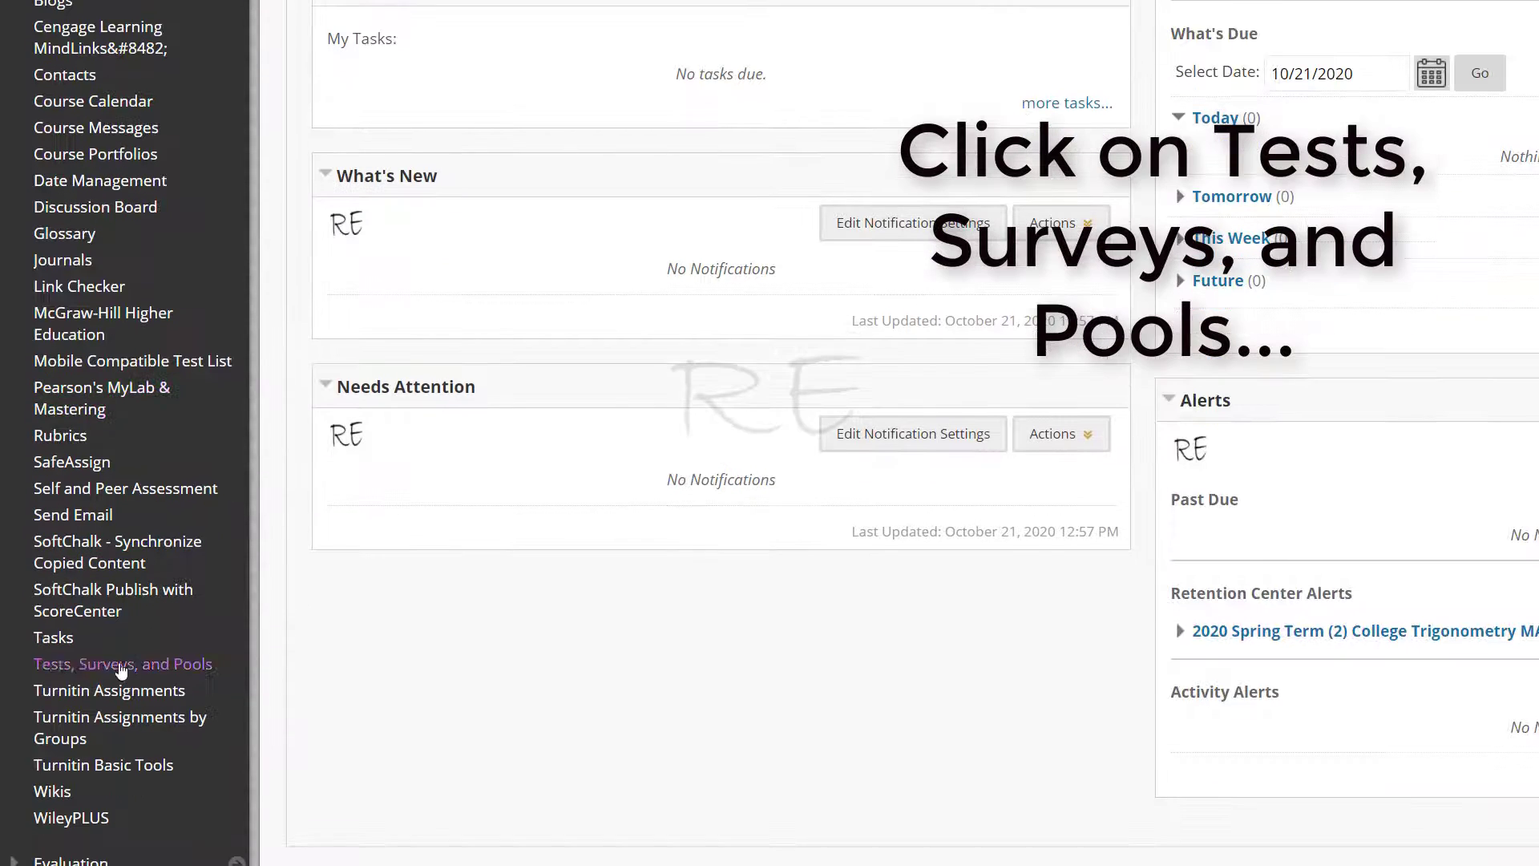
pyautogui.click(60, 671)
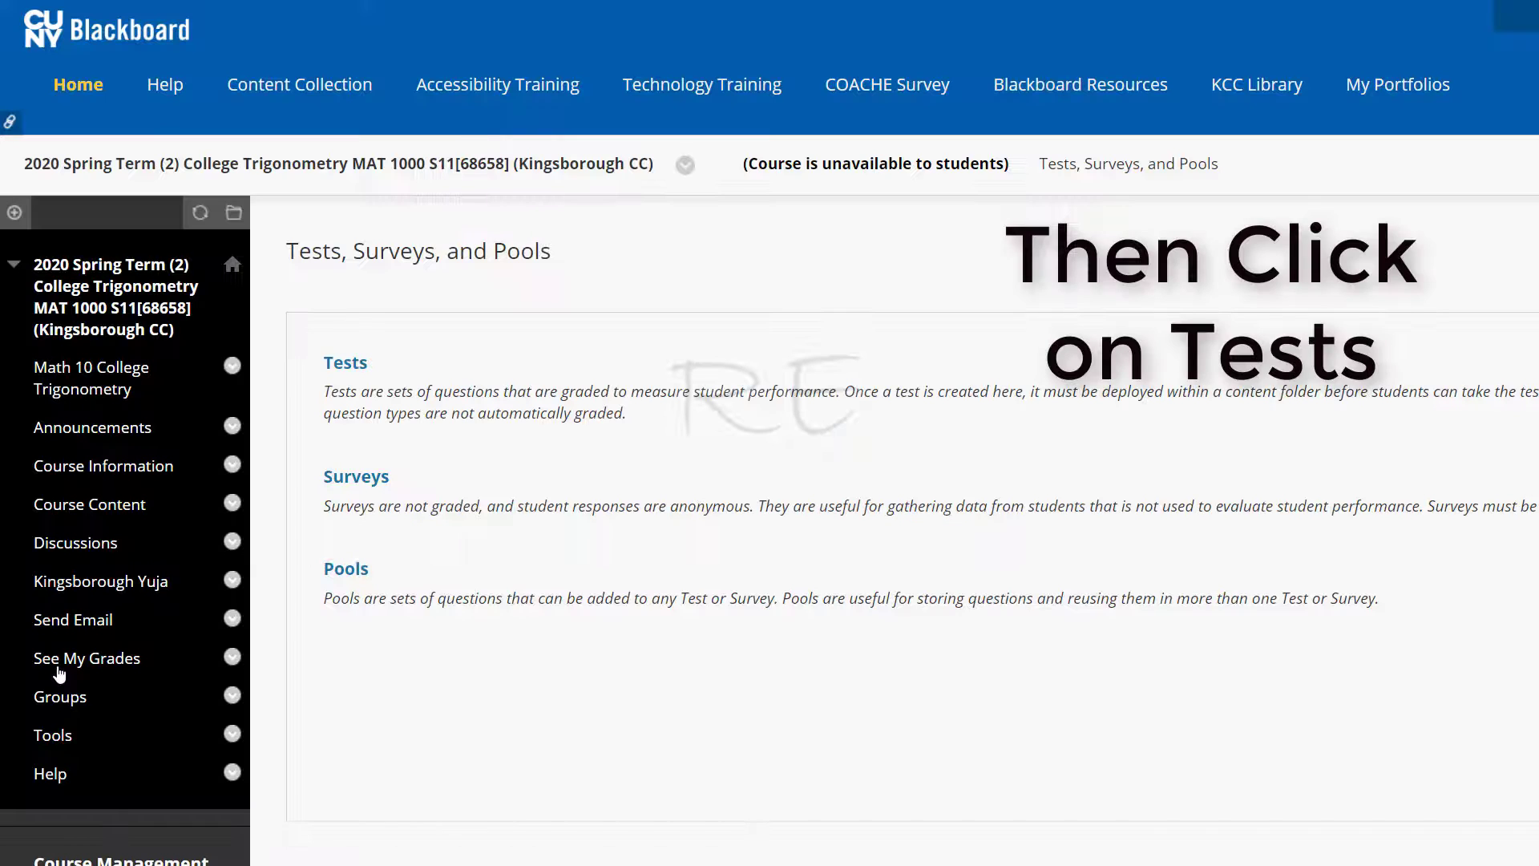
# - Open the course's Tests list and export Math 10 Test #2 to the local computer
pyautogui.click(346, 364)
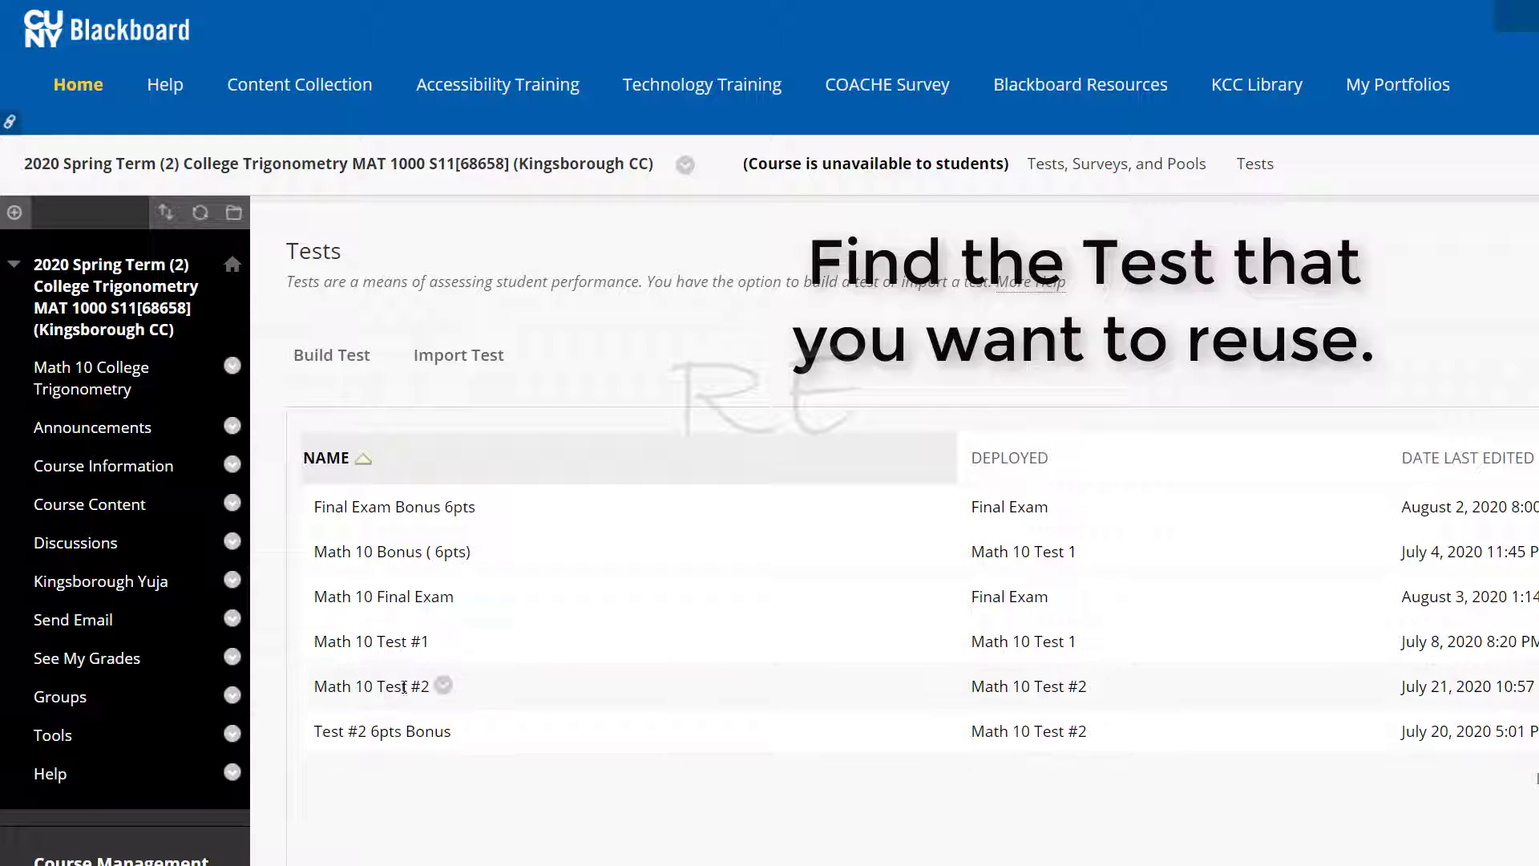
pyautogui.click(443, 686)
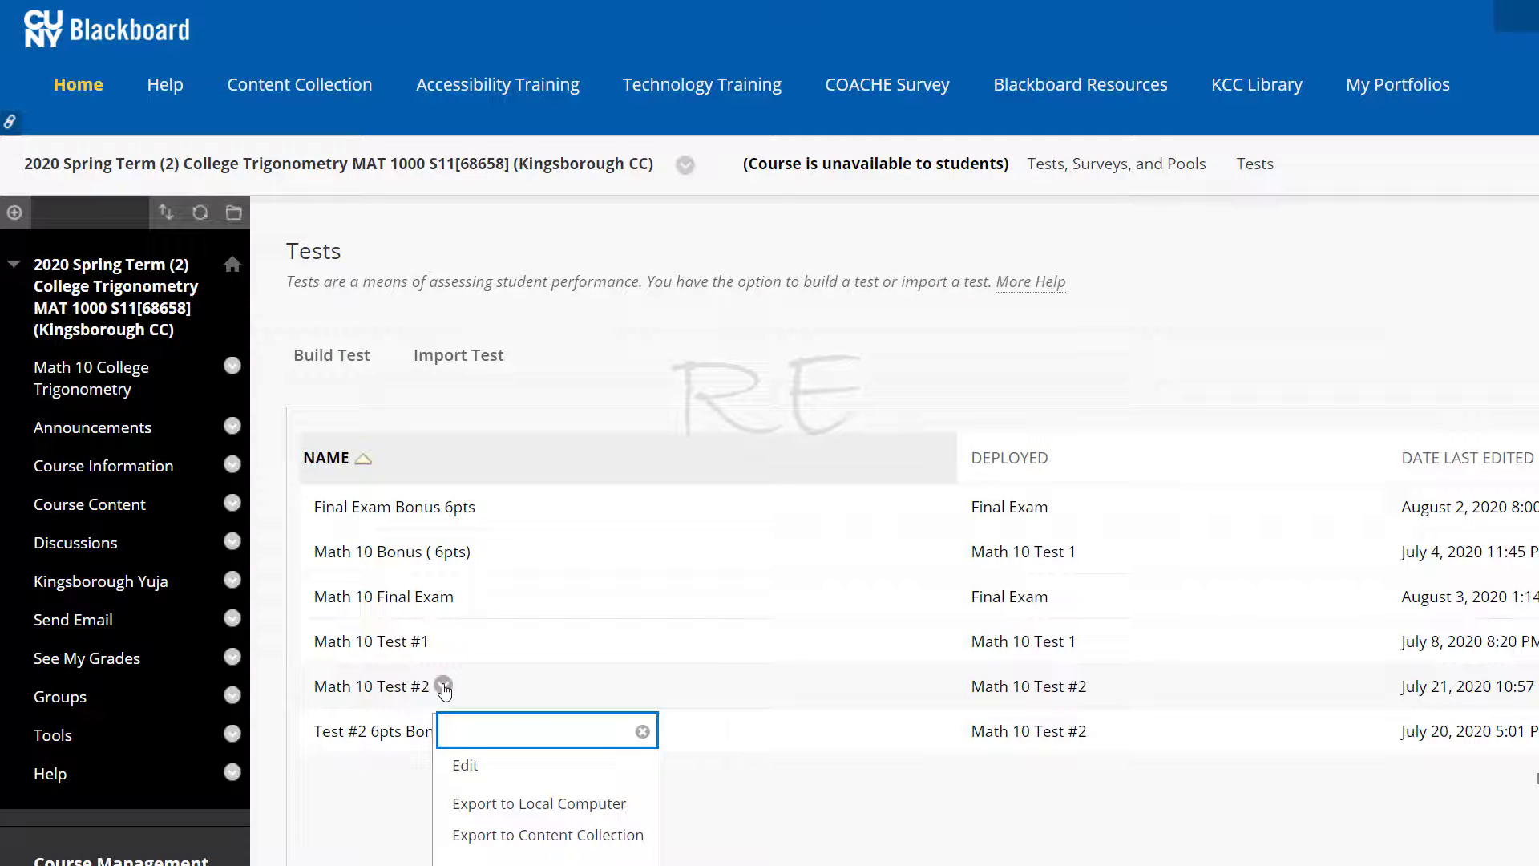
pyautogui.click(517, 808)
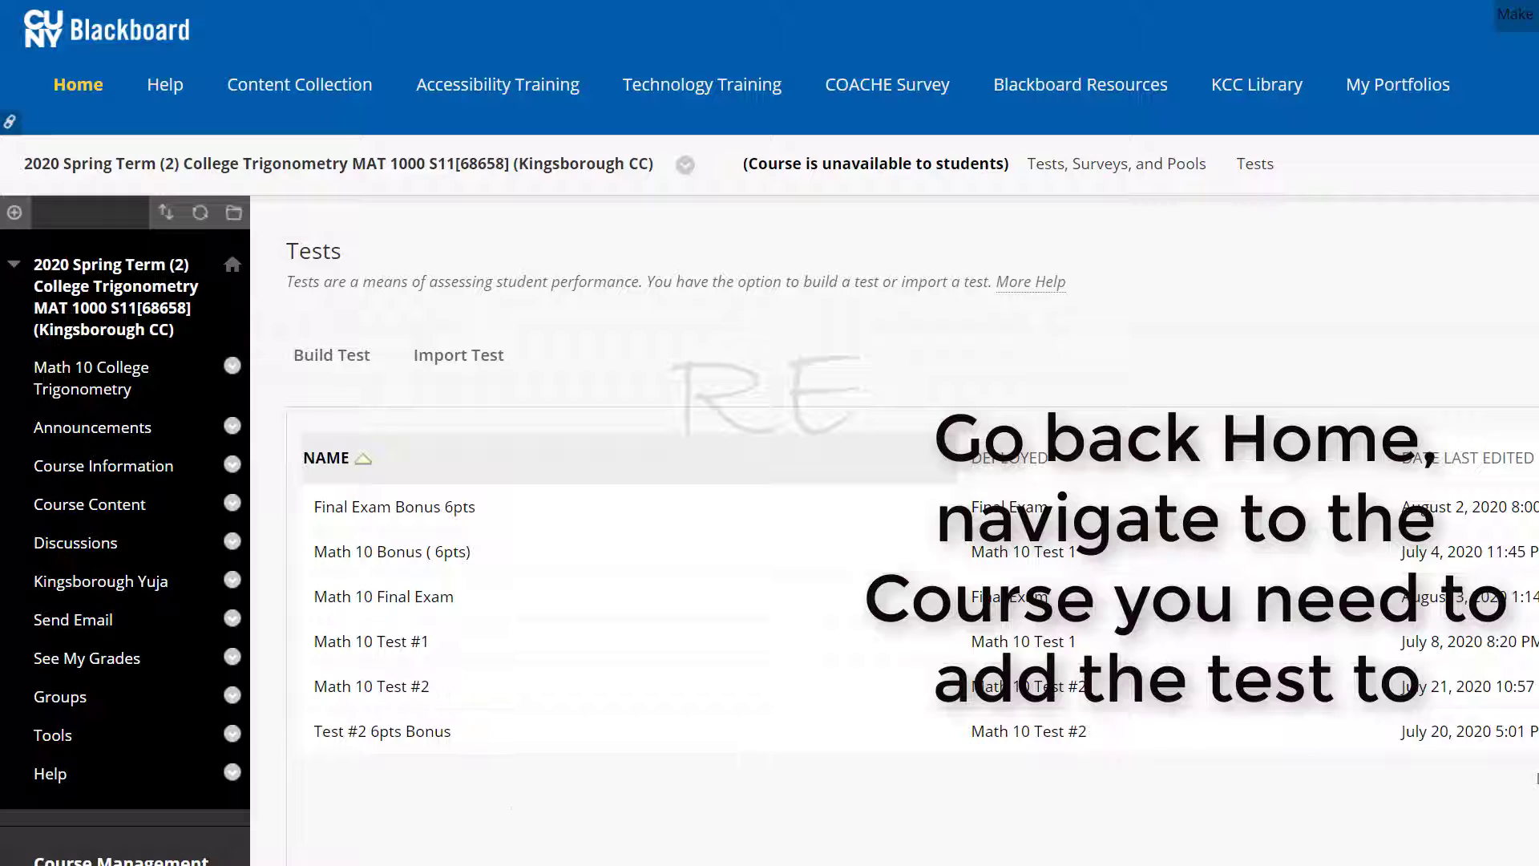
# - Return to the home page and open the 2020 Fall Term (1) College Trigonometry MAT 1000 04 course
pyautogui.click(78, 87)
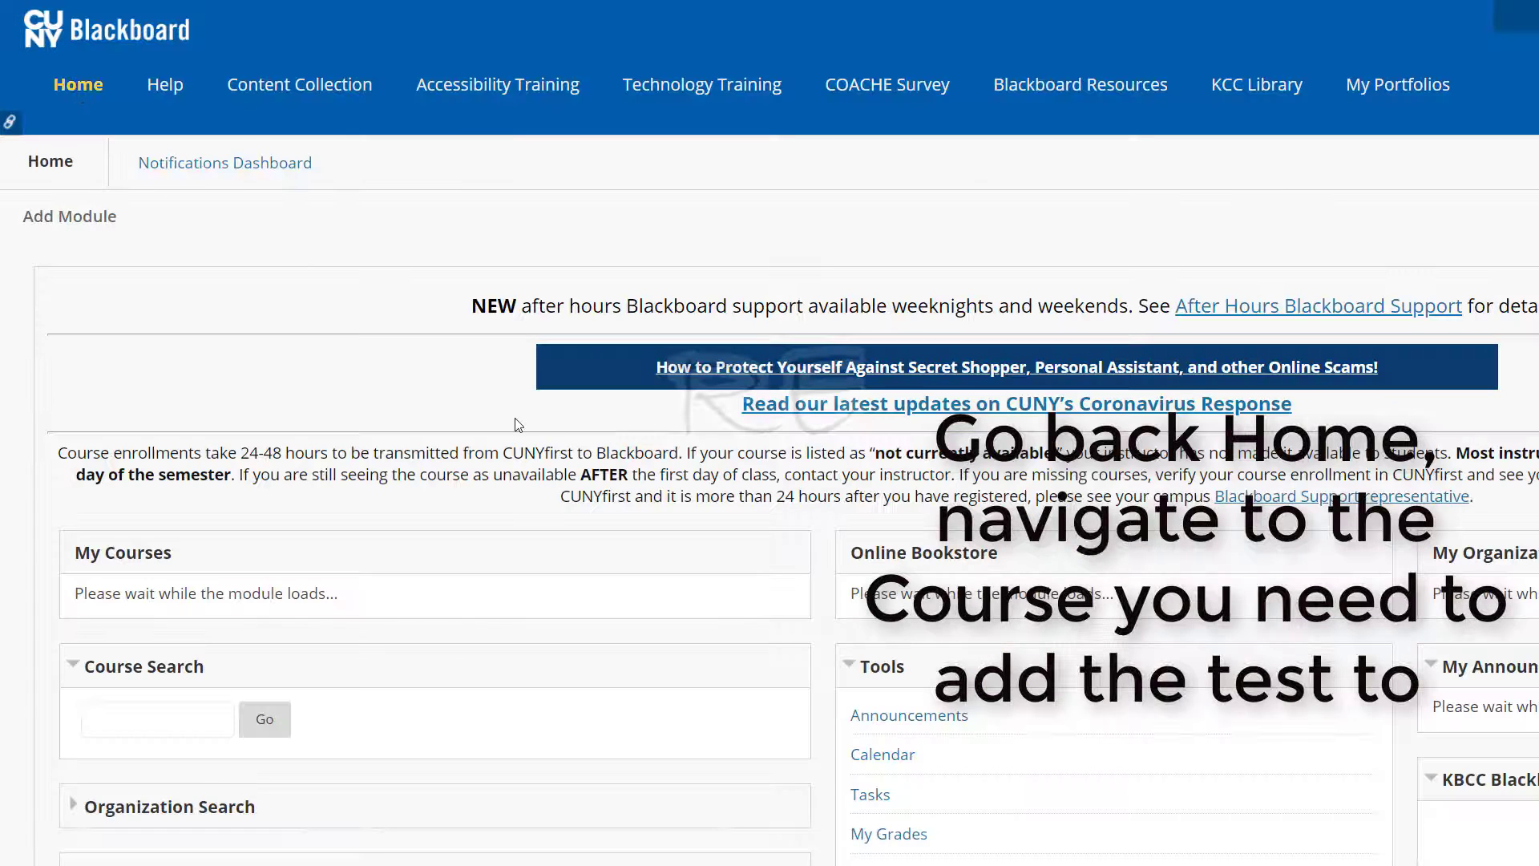
pyautogui.scroll(-5, 517, 425)
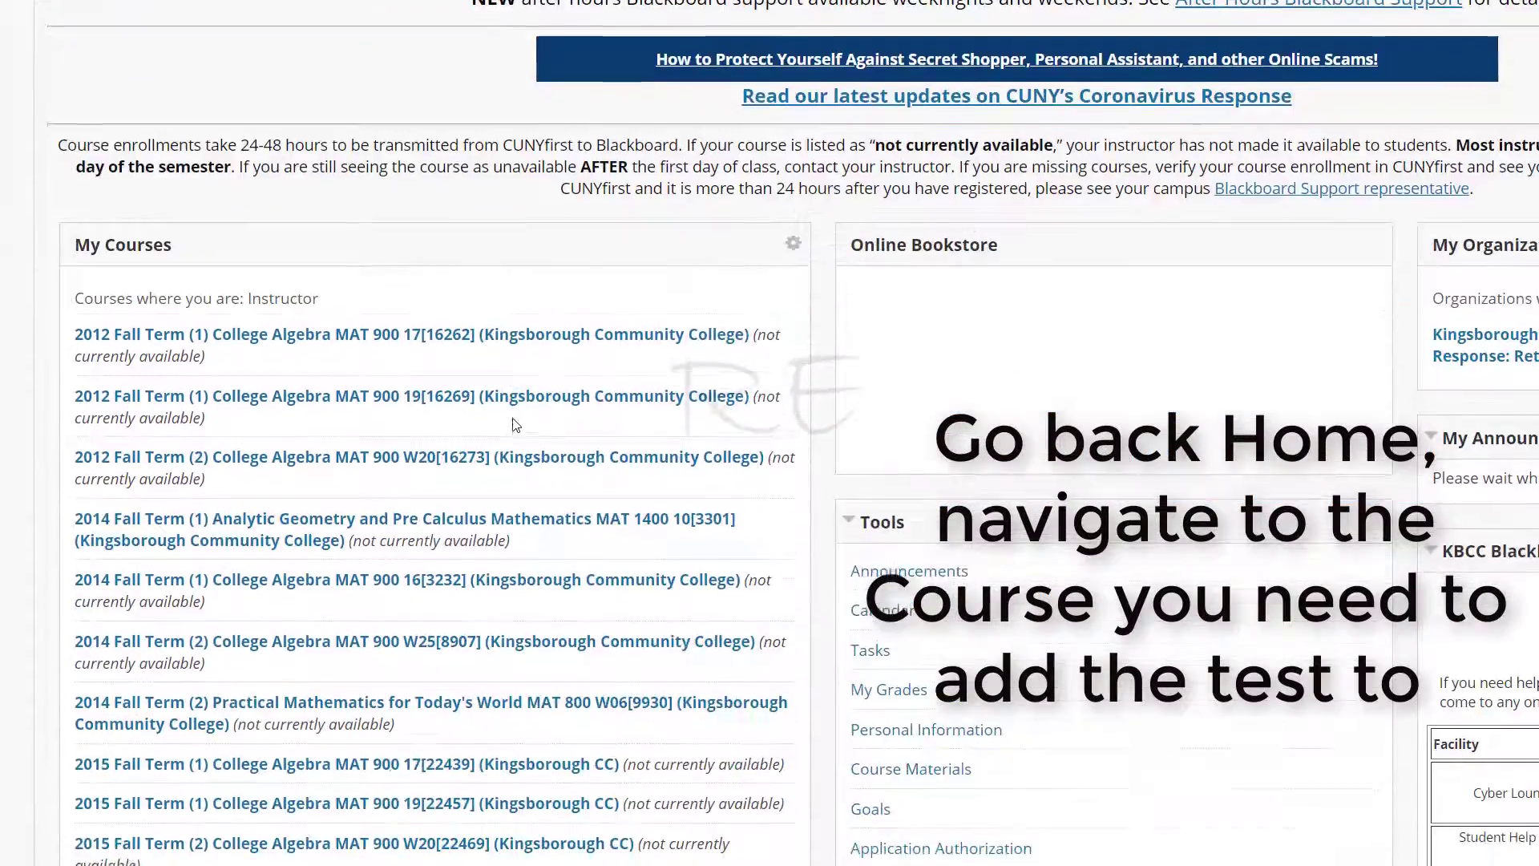
pyautogui.scroll(-12, 516, 425)
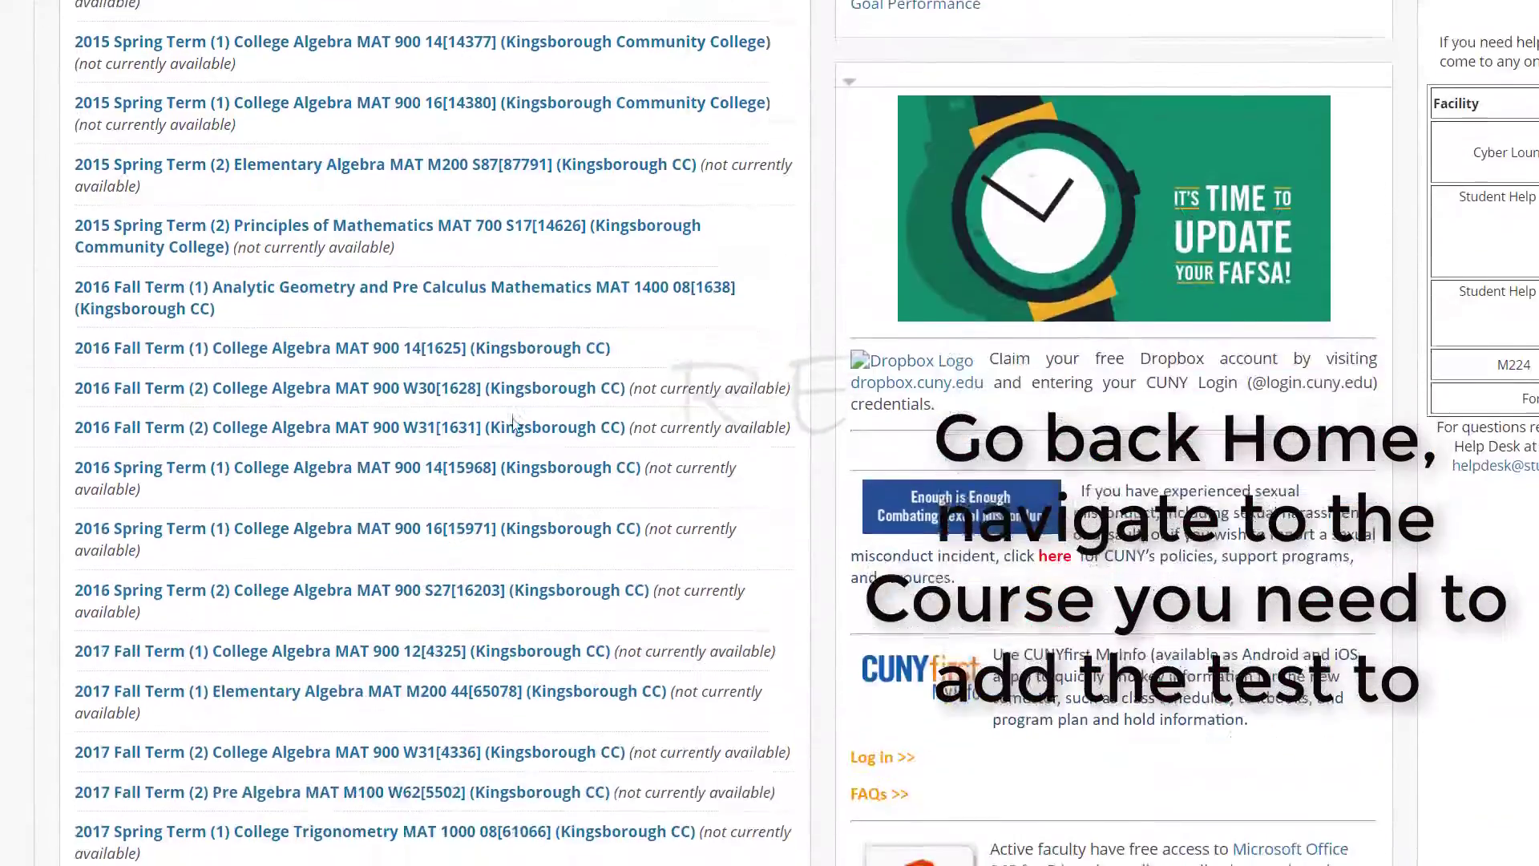
pyautogui.scroll(-12, 516, 424)
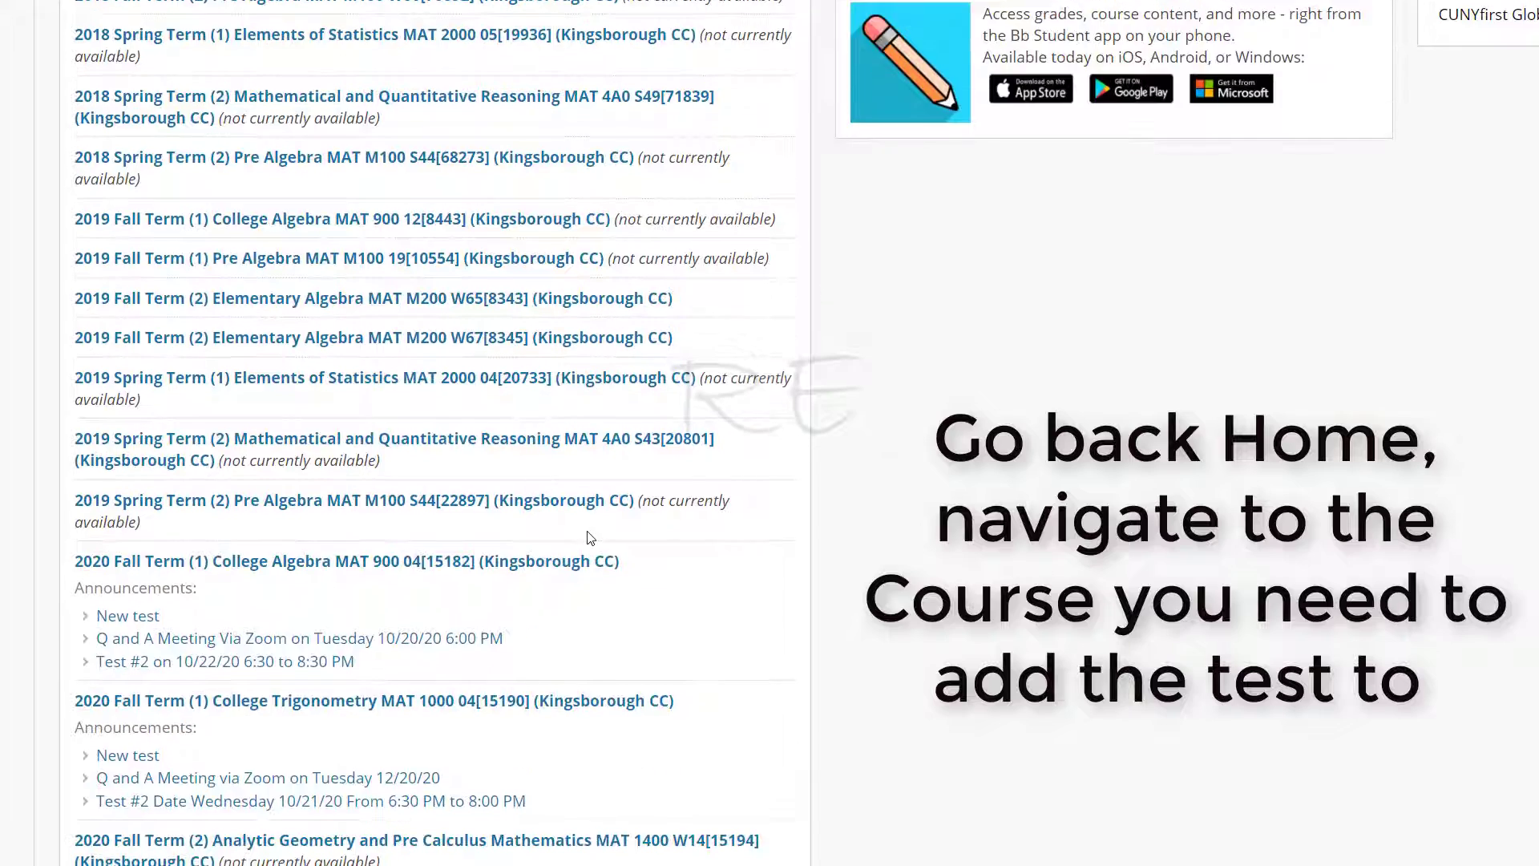
pyautogui.scroll(2, 560, 526)
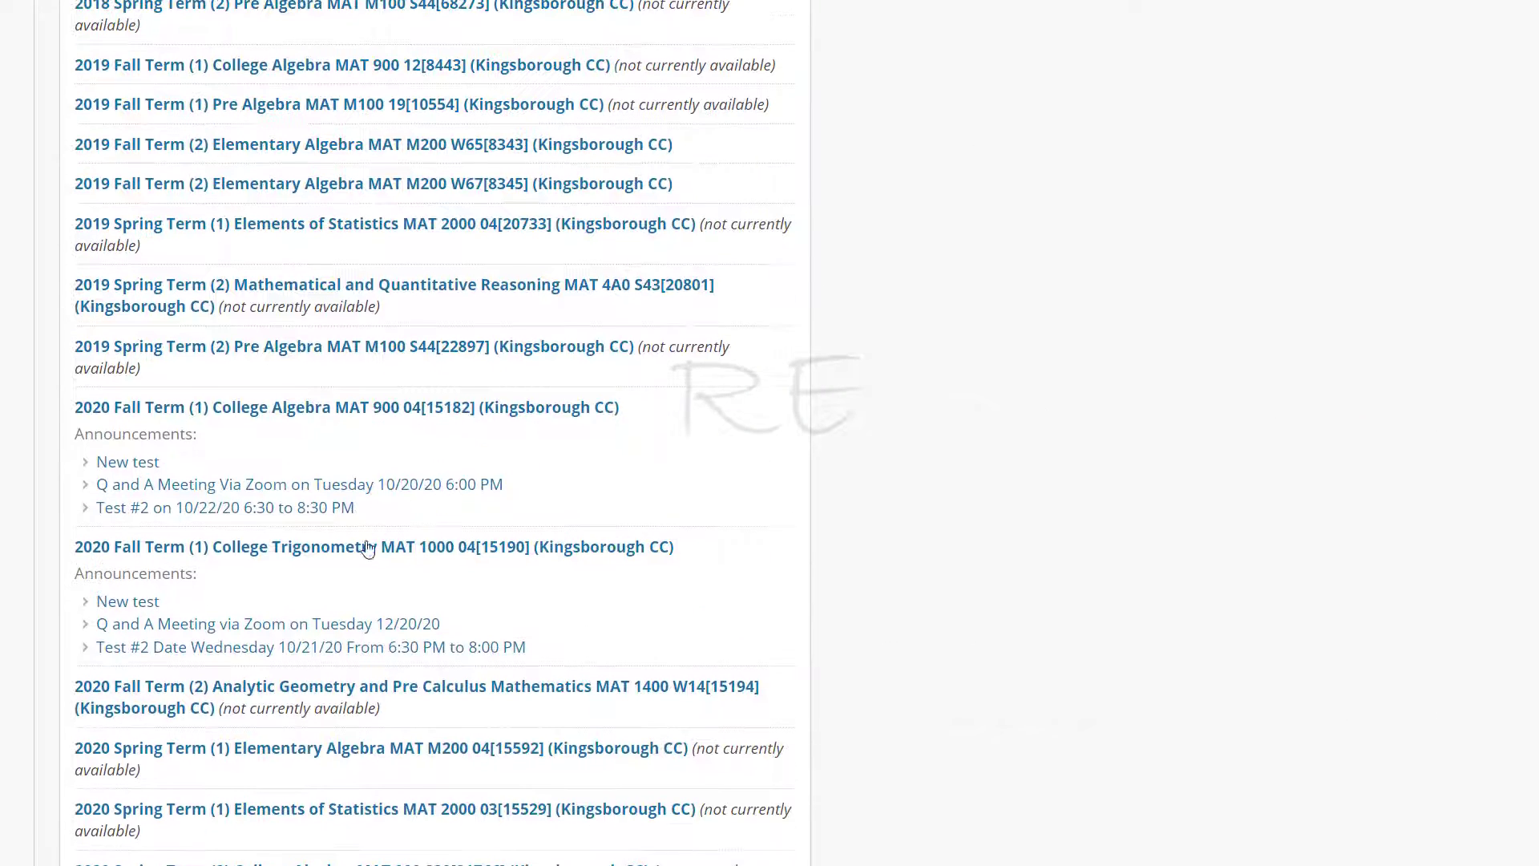
pyautogui.click(296, 555)
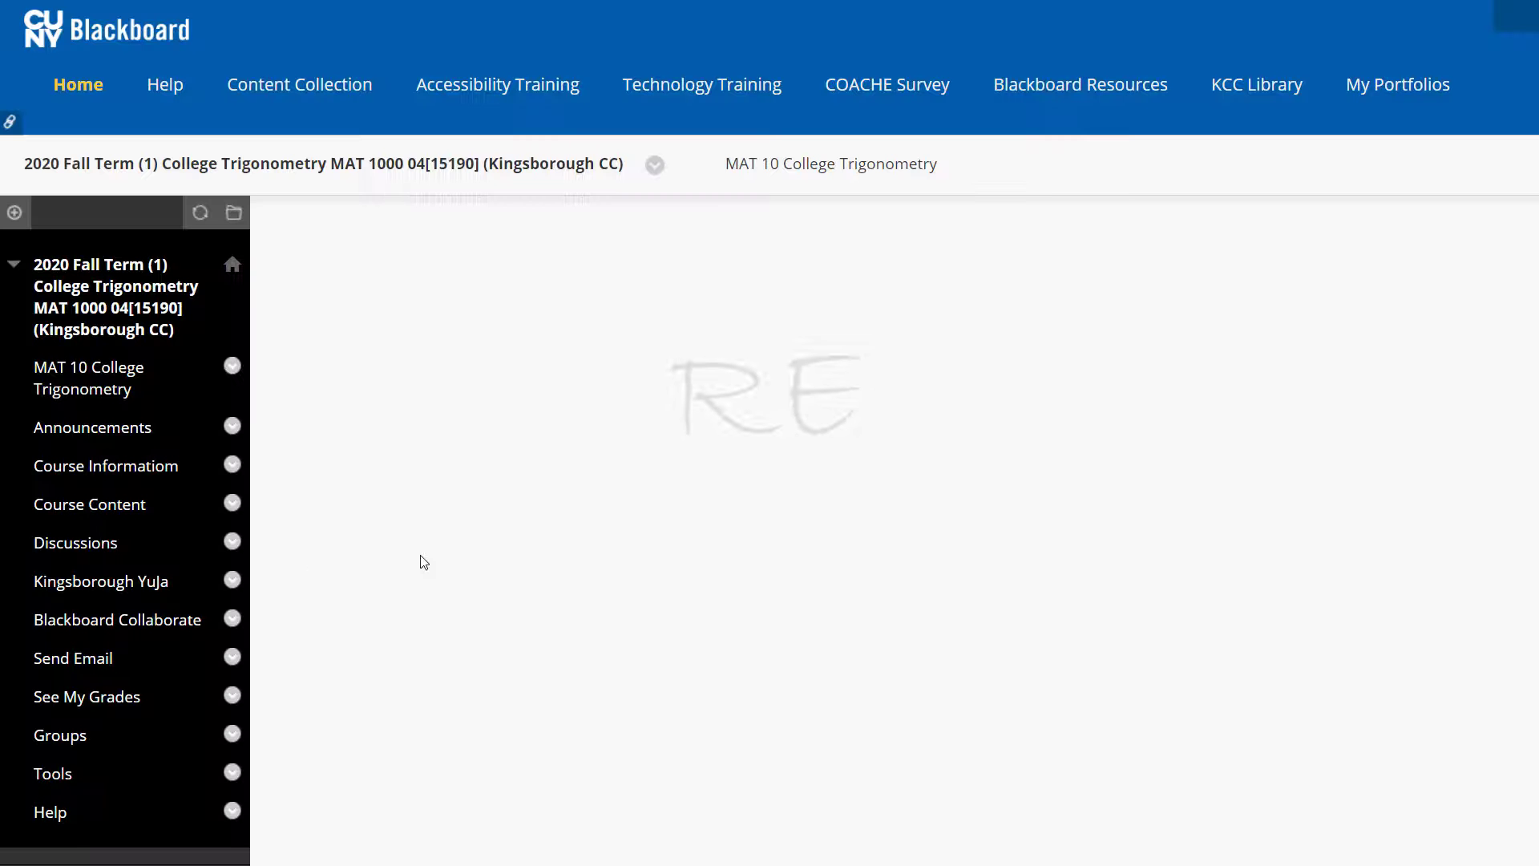
# - Open the Fall course's Tests list by way of its Tests, Surveys, and Pools course tool
pyautogui.scroll(-2, 424, 562)
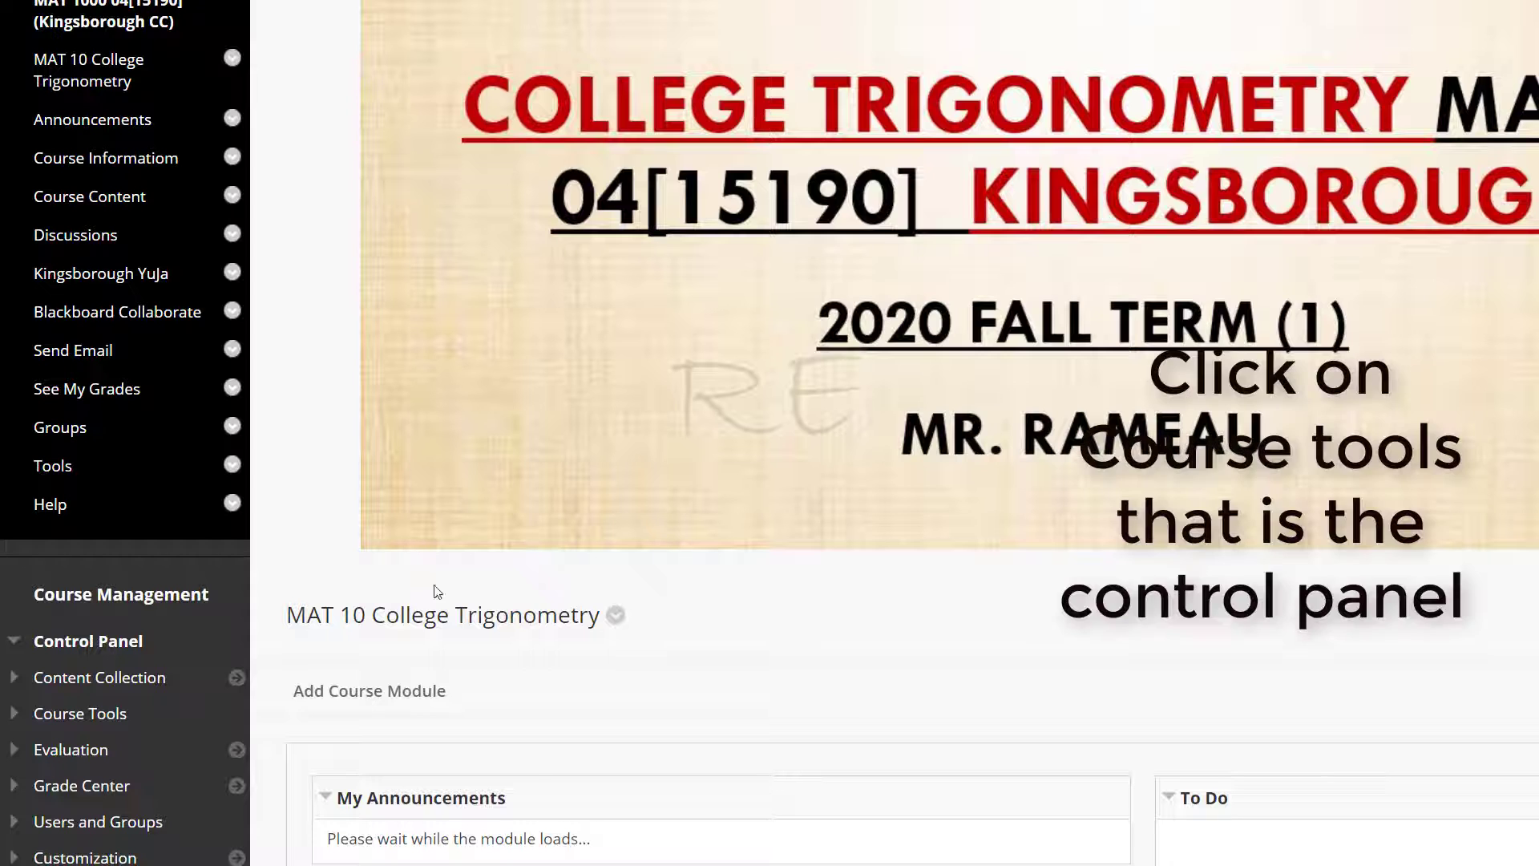
pyautogui.scroll(-2, 313, 556)
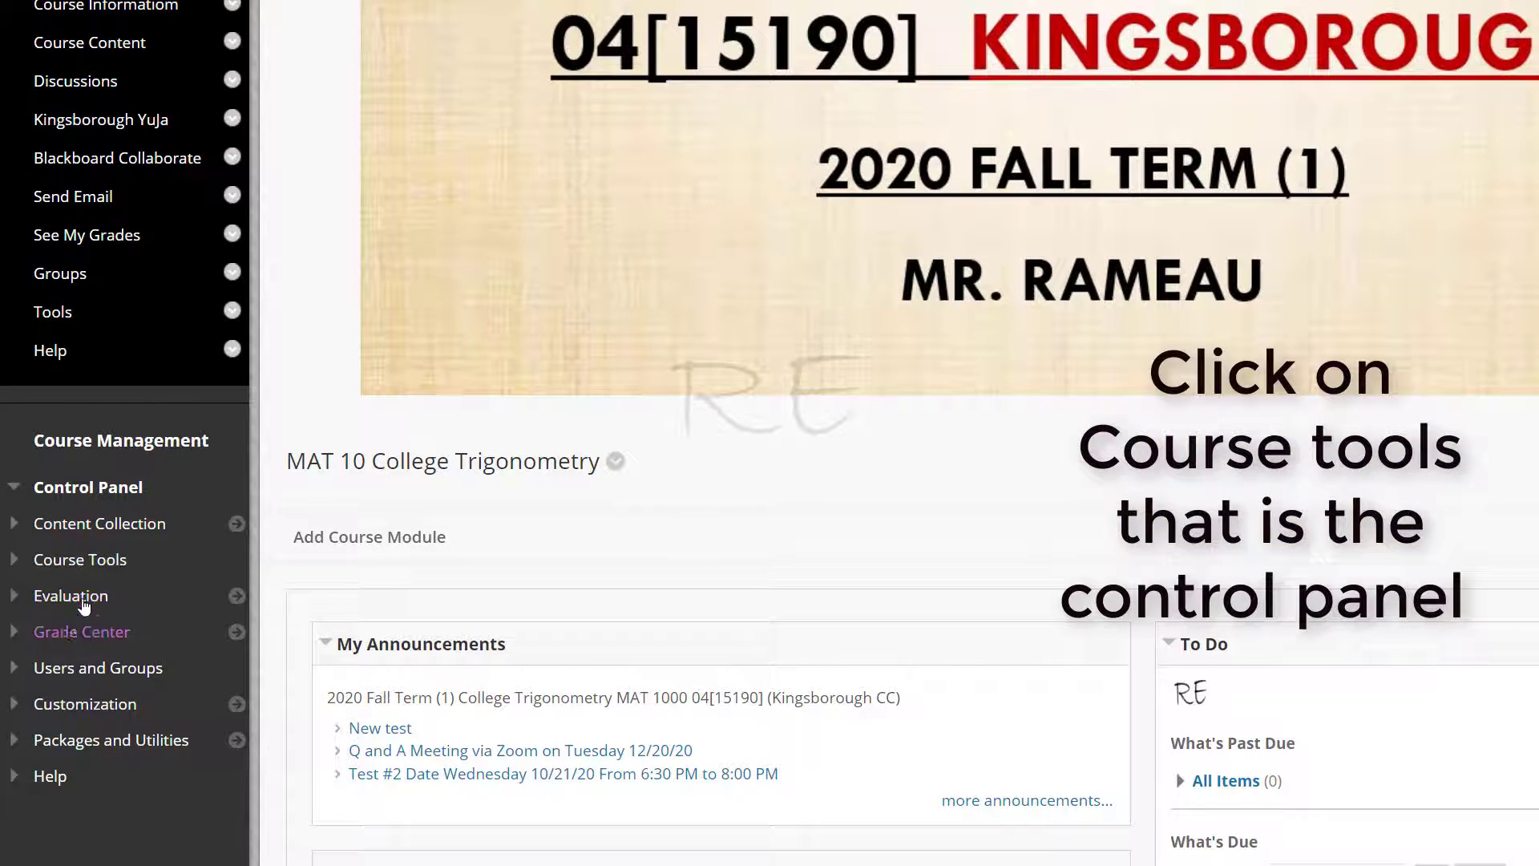
pyautogui.click(88, 562)
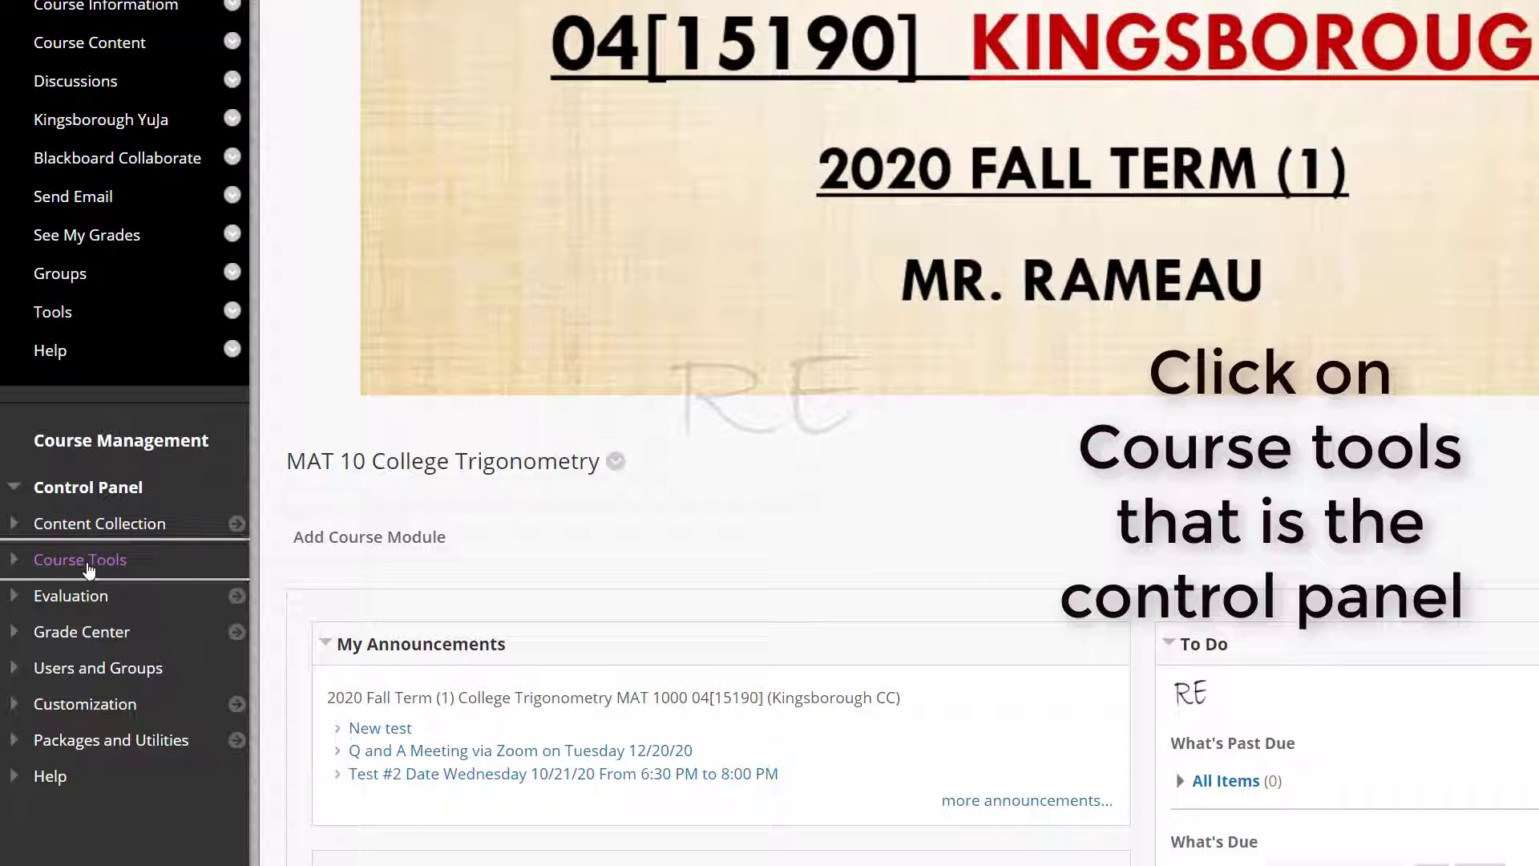
pyautogui.scroll(-6, 104, 573)
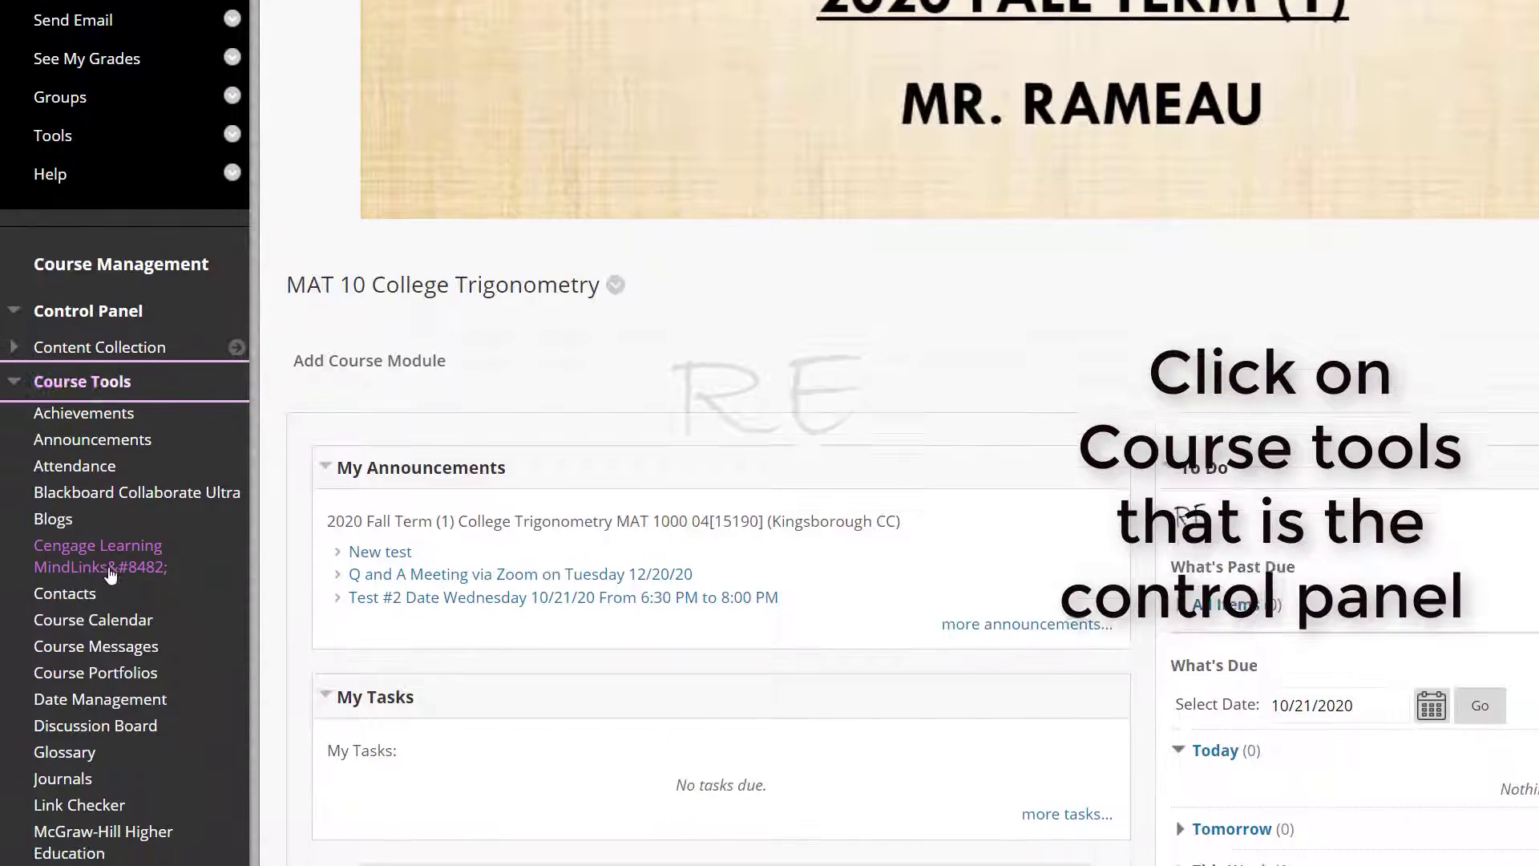
pyautogui.scroll(-4, 110, 576)
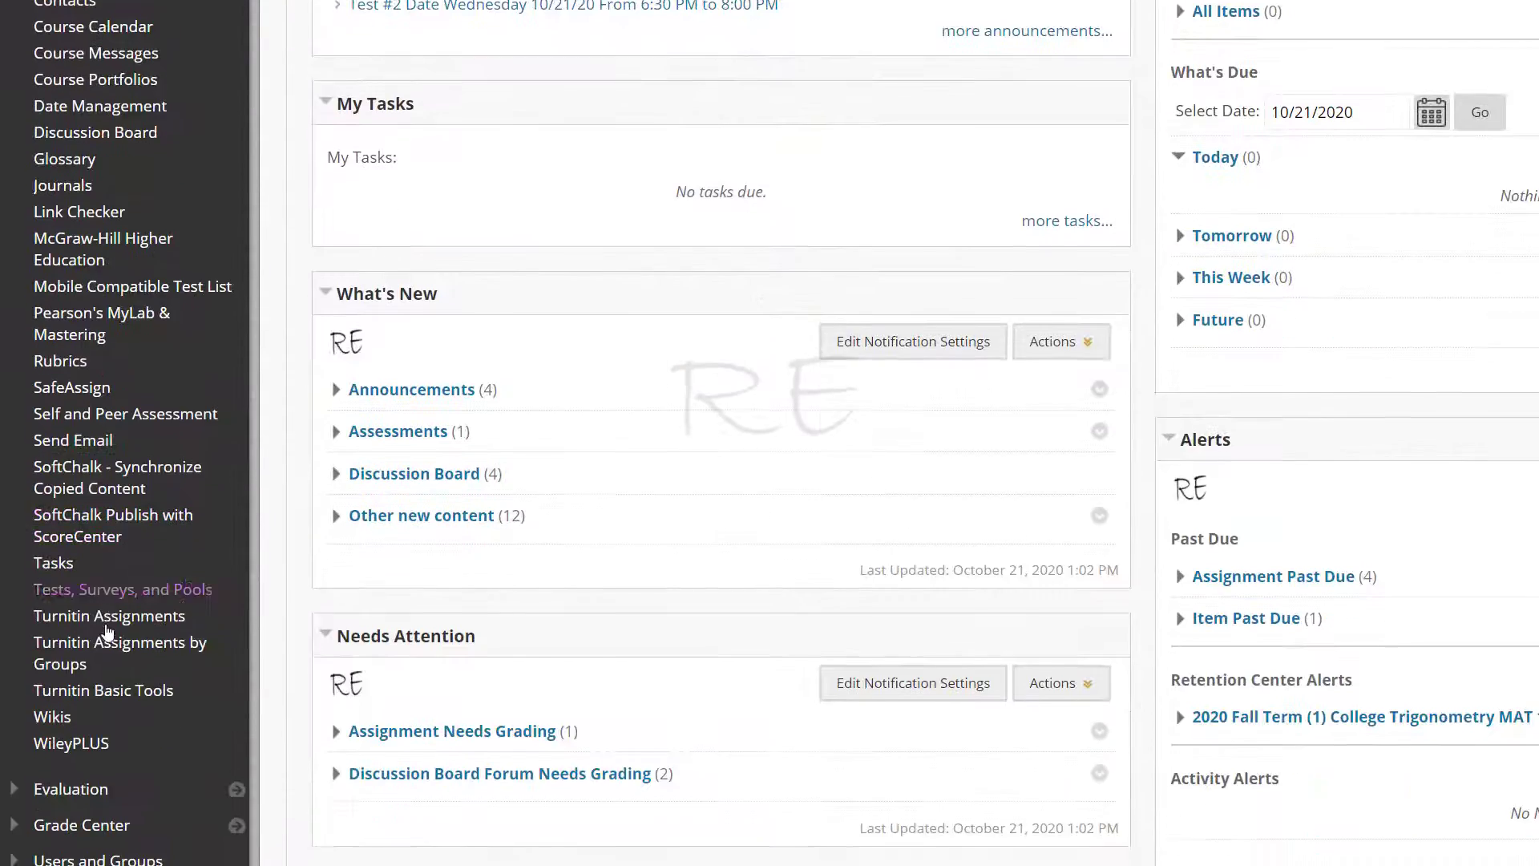
pyautogui.click(67, 597)
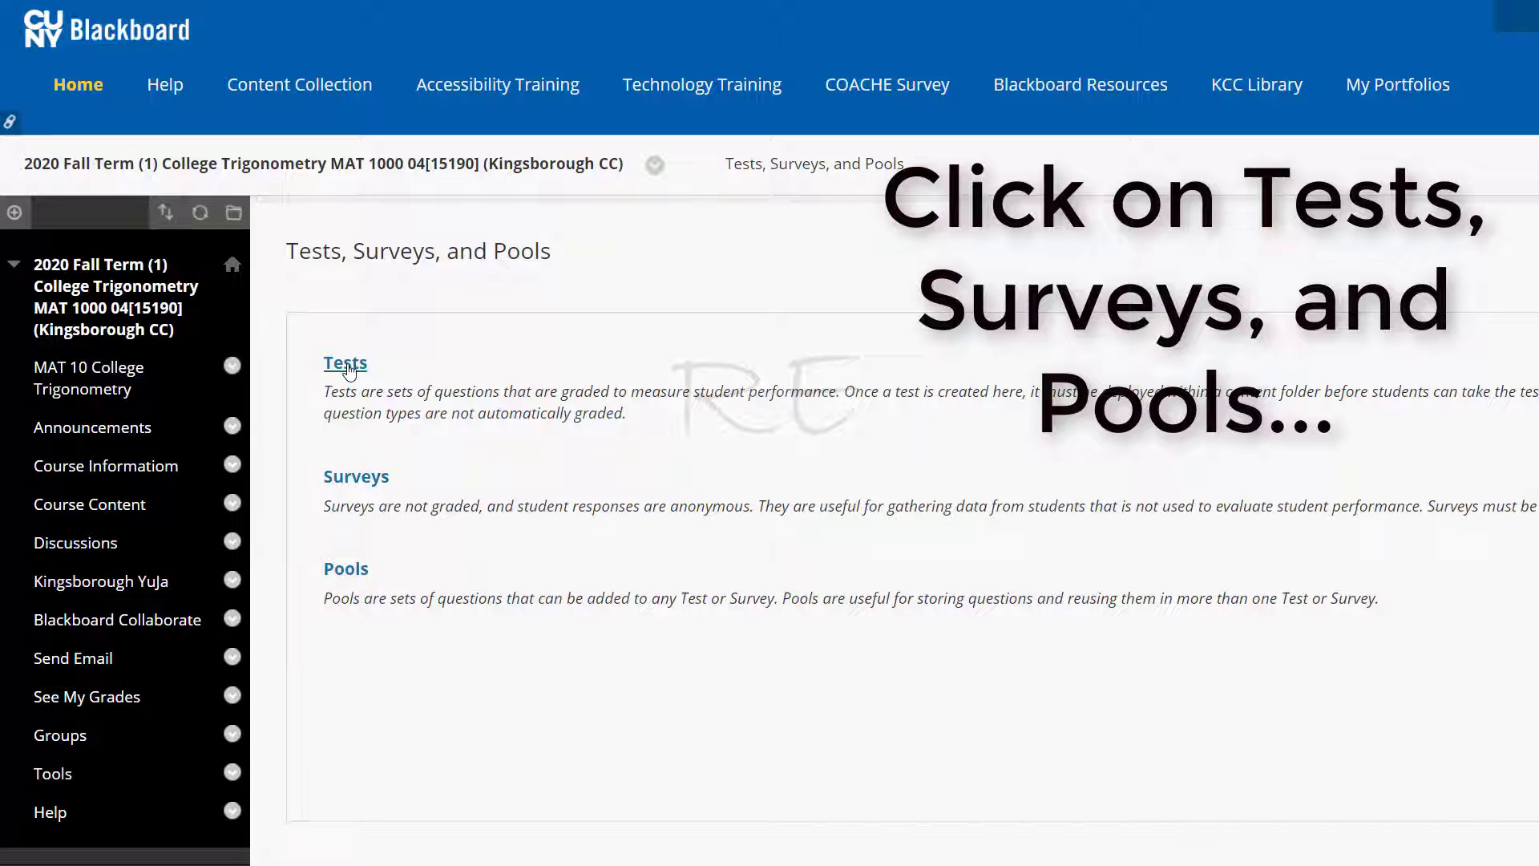
pyautogui.click(347, 364)
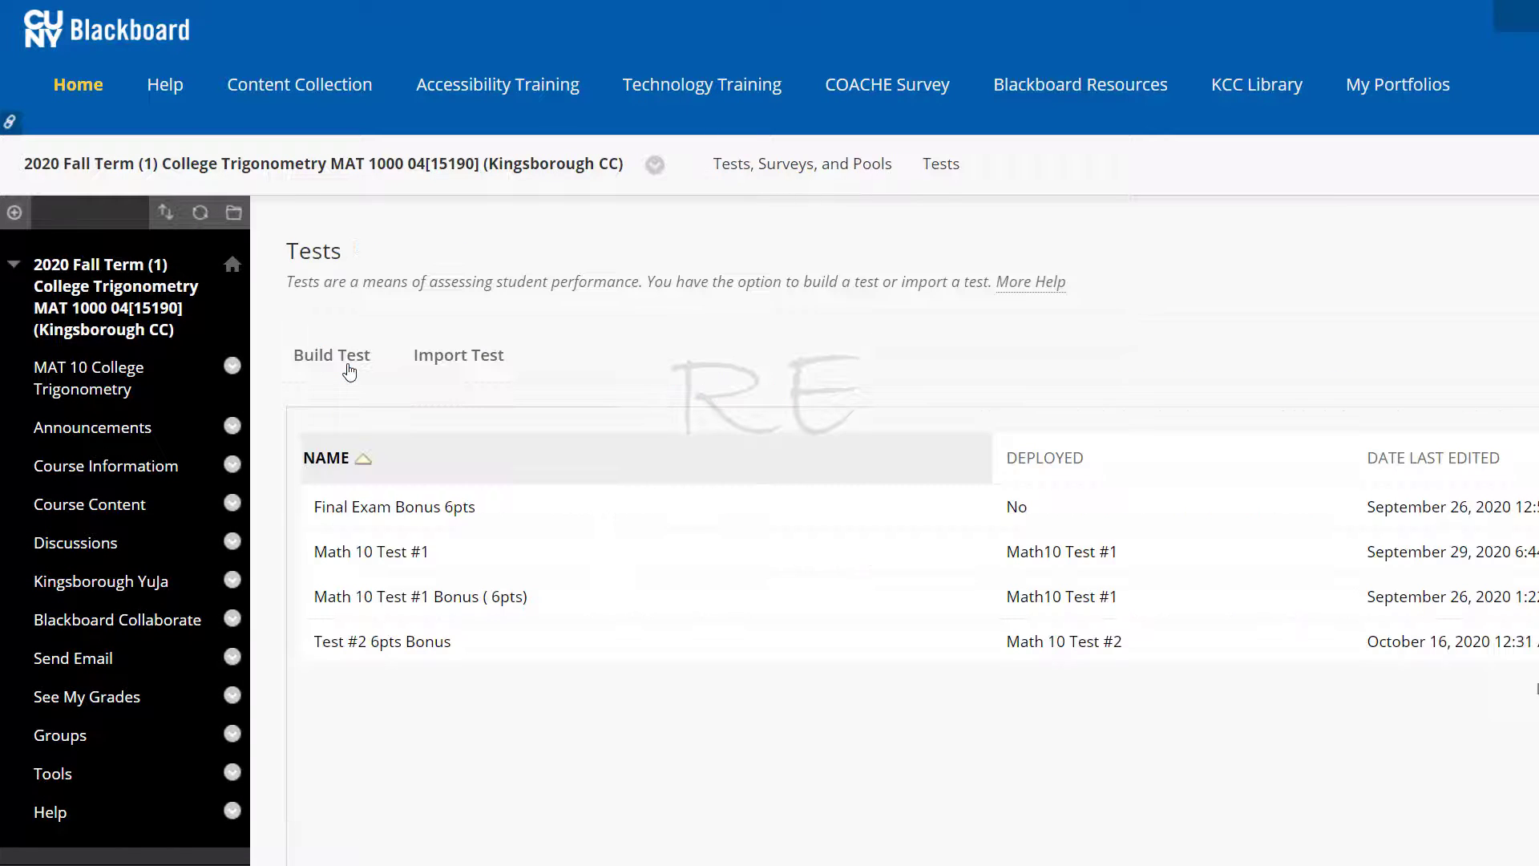
# - Import the test package Test_ExportFile_KCC01_MAT_1000_S11_1202_2_Math 10 Test #2.zip from the computer's Downloads folder and submit it
pyautogui.click(465, 359)
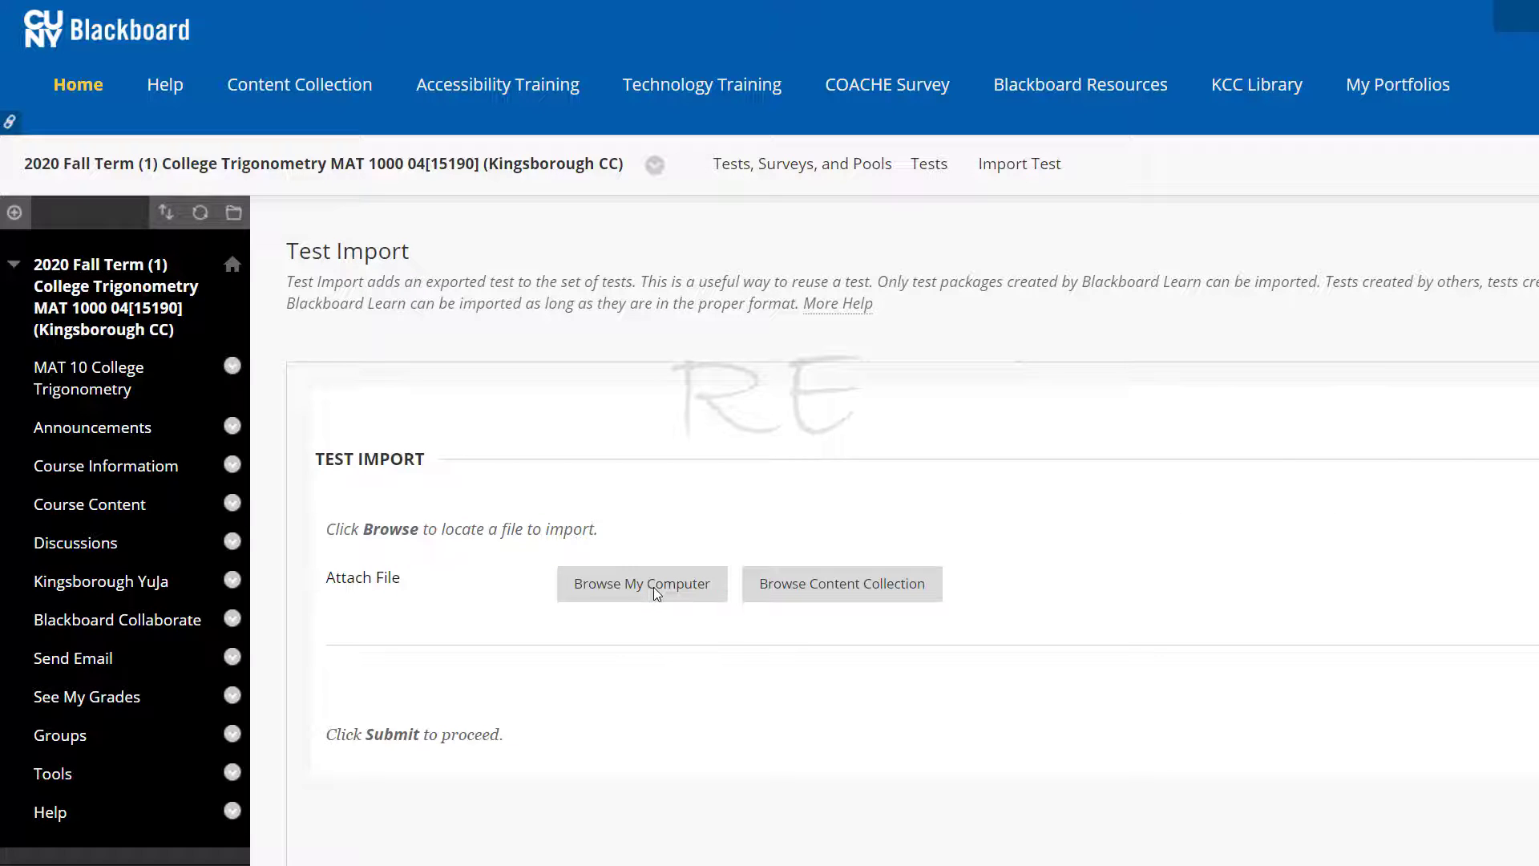
pyautogui.click(652, 590)
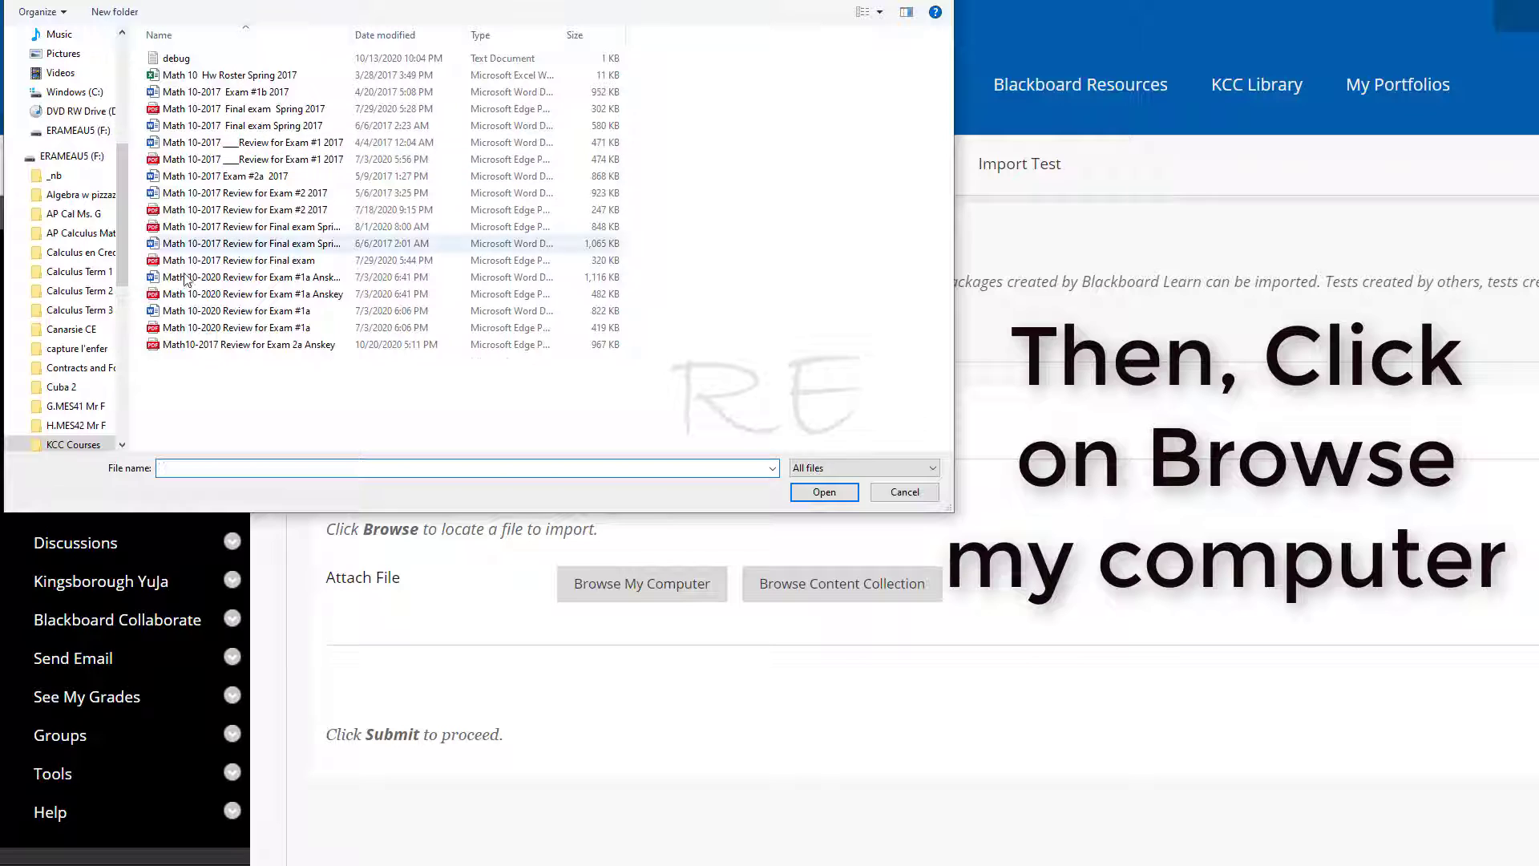
pyautogui.moveTo(119, 244); pyautogui.dragTo(118, 125)
pyautogui.click(65, 68)
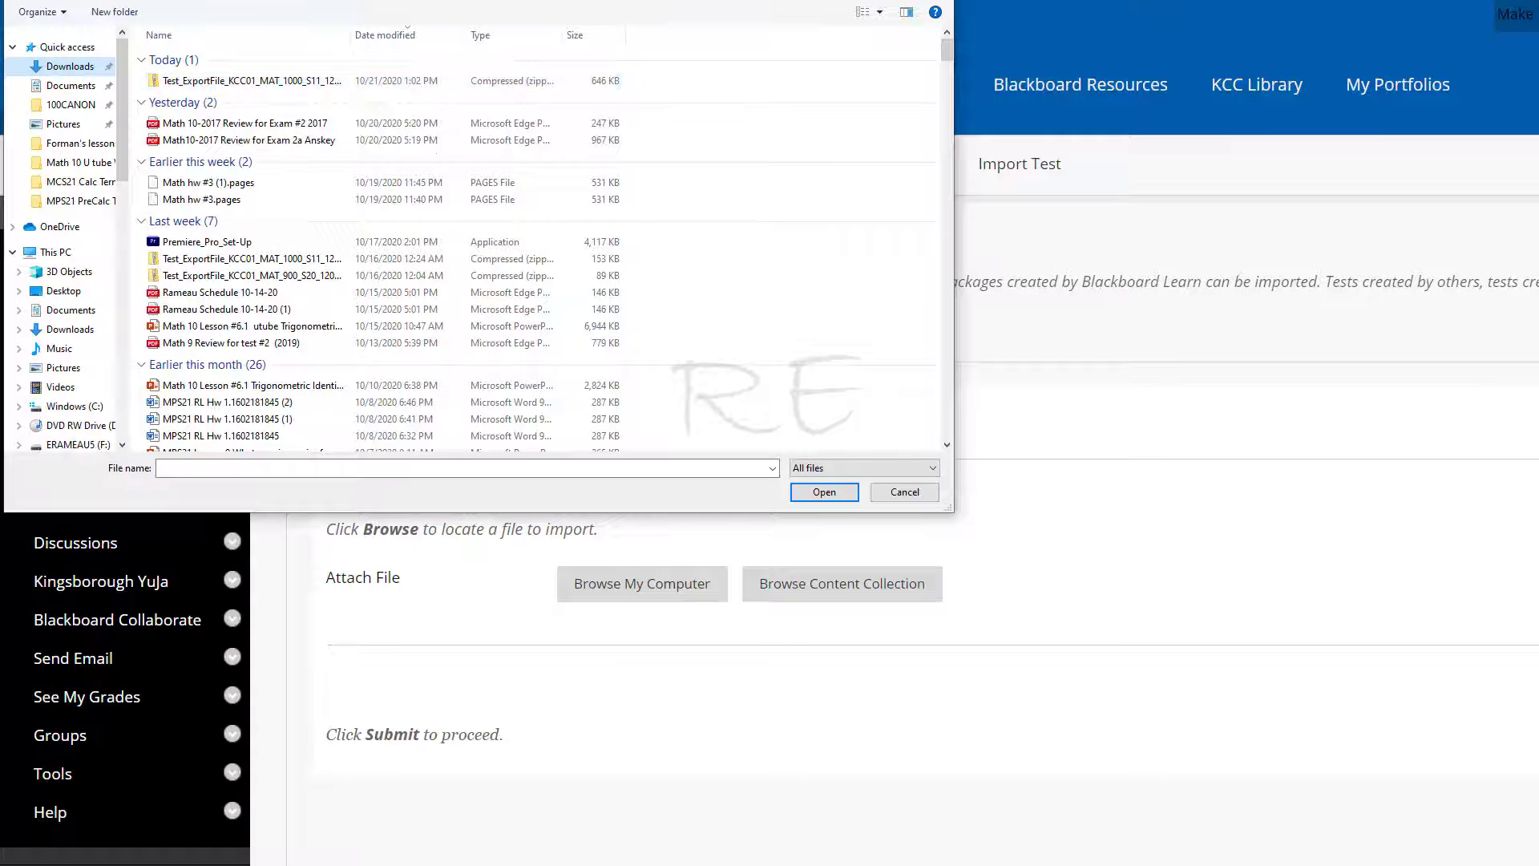
pyautogui.moveTo(372, 0); pyautogui.dragTo(365, 26)
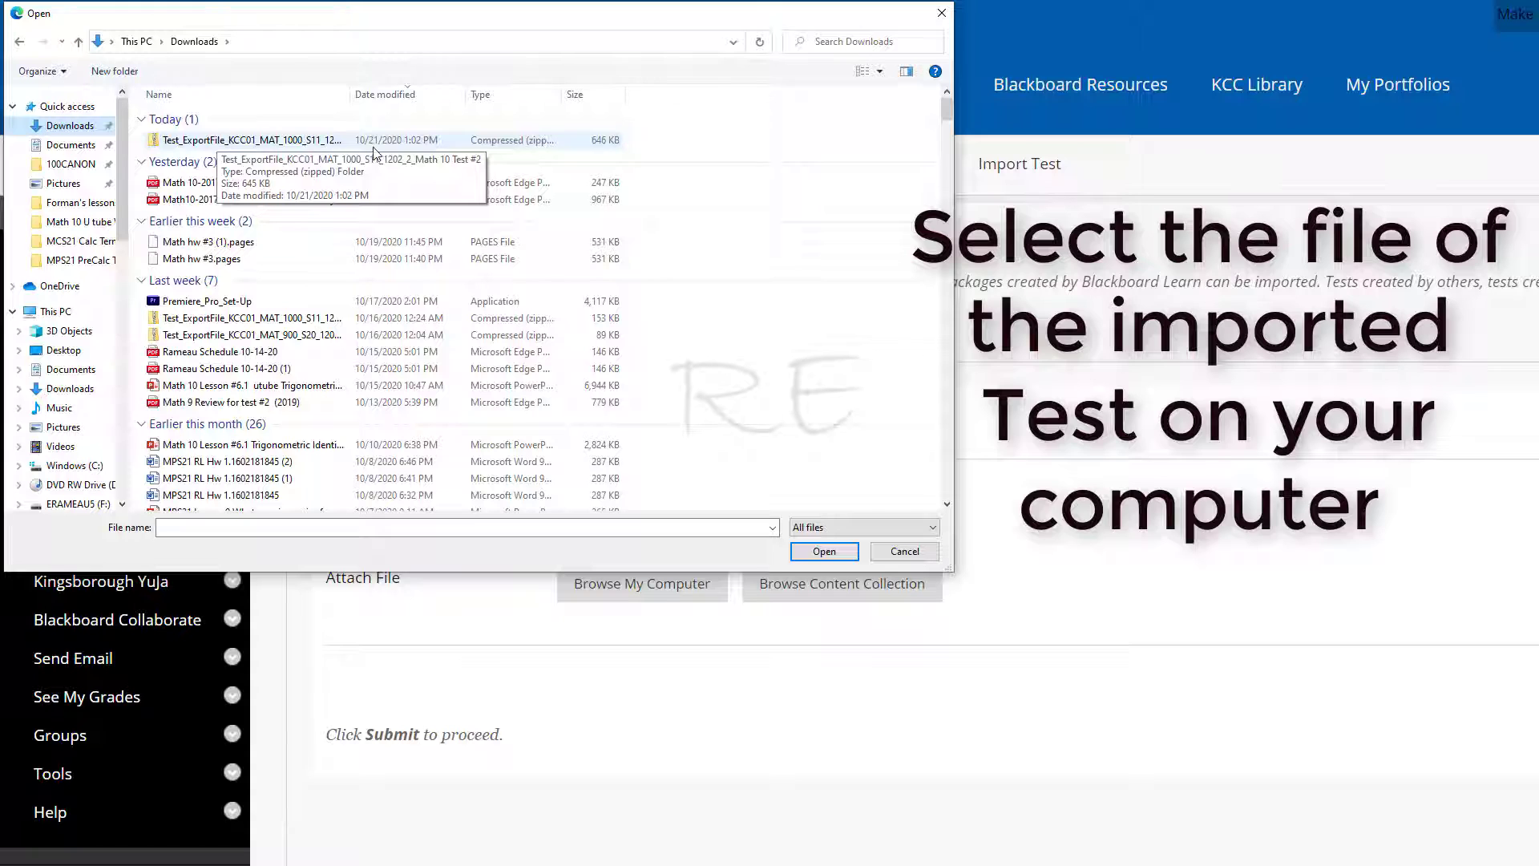
pyautogui.click(204, 141)
pyautogui.doubleClick(204, 141)
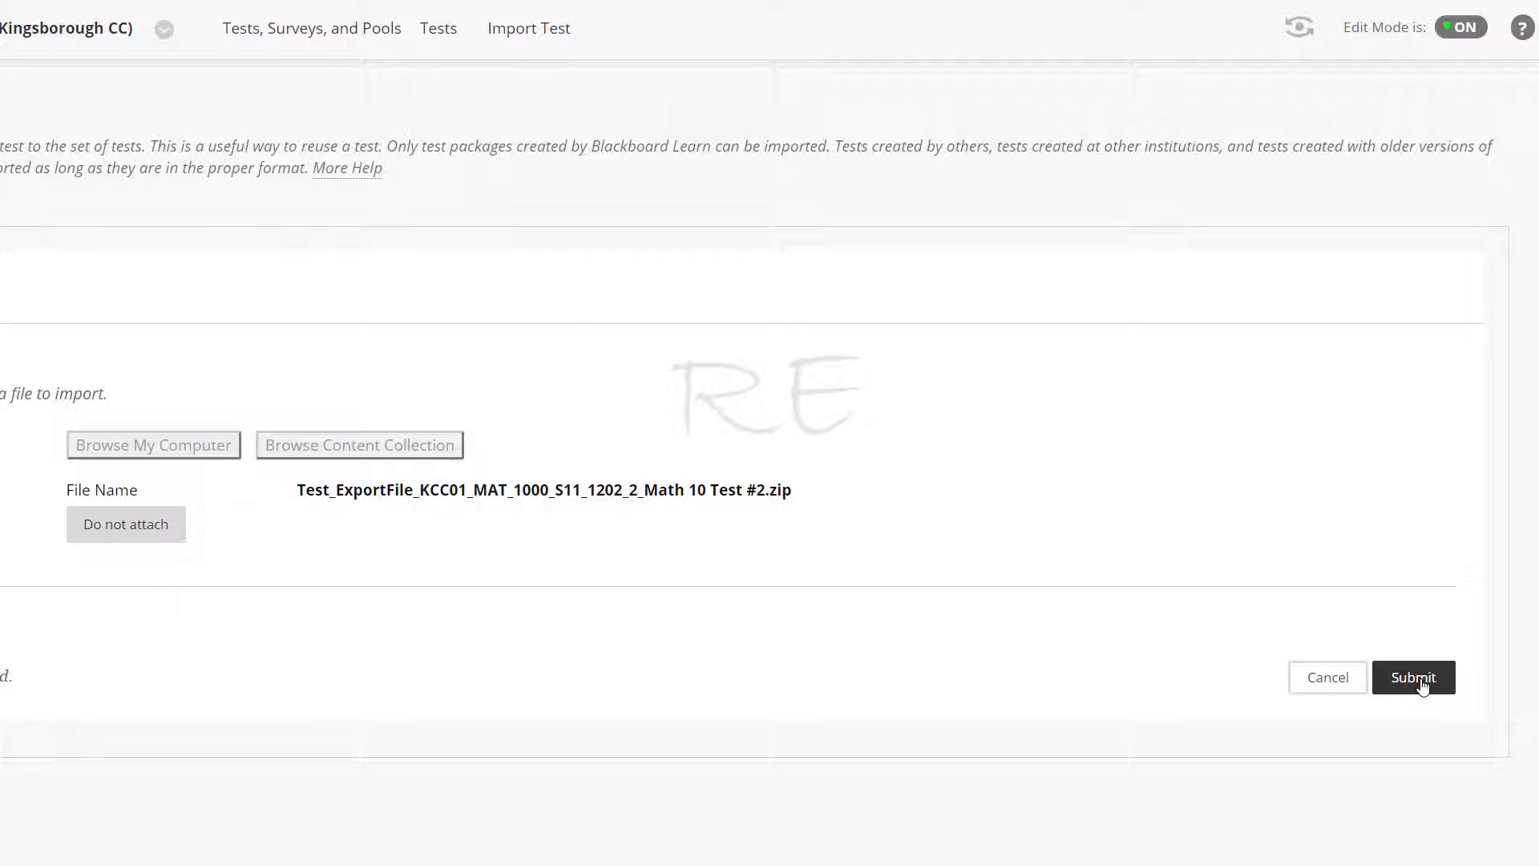
pyautogui.click(1421, 681)
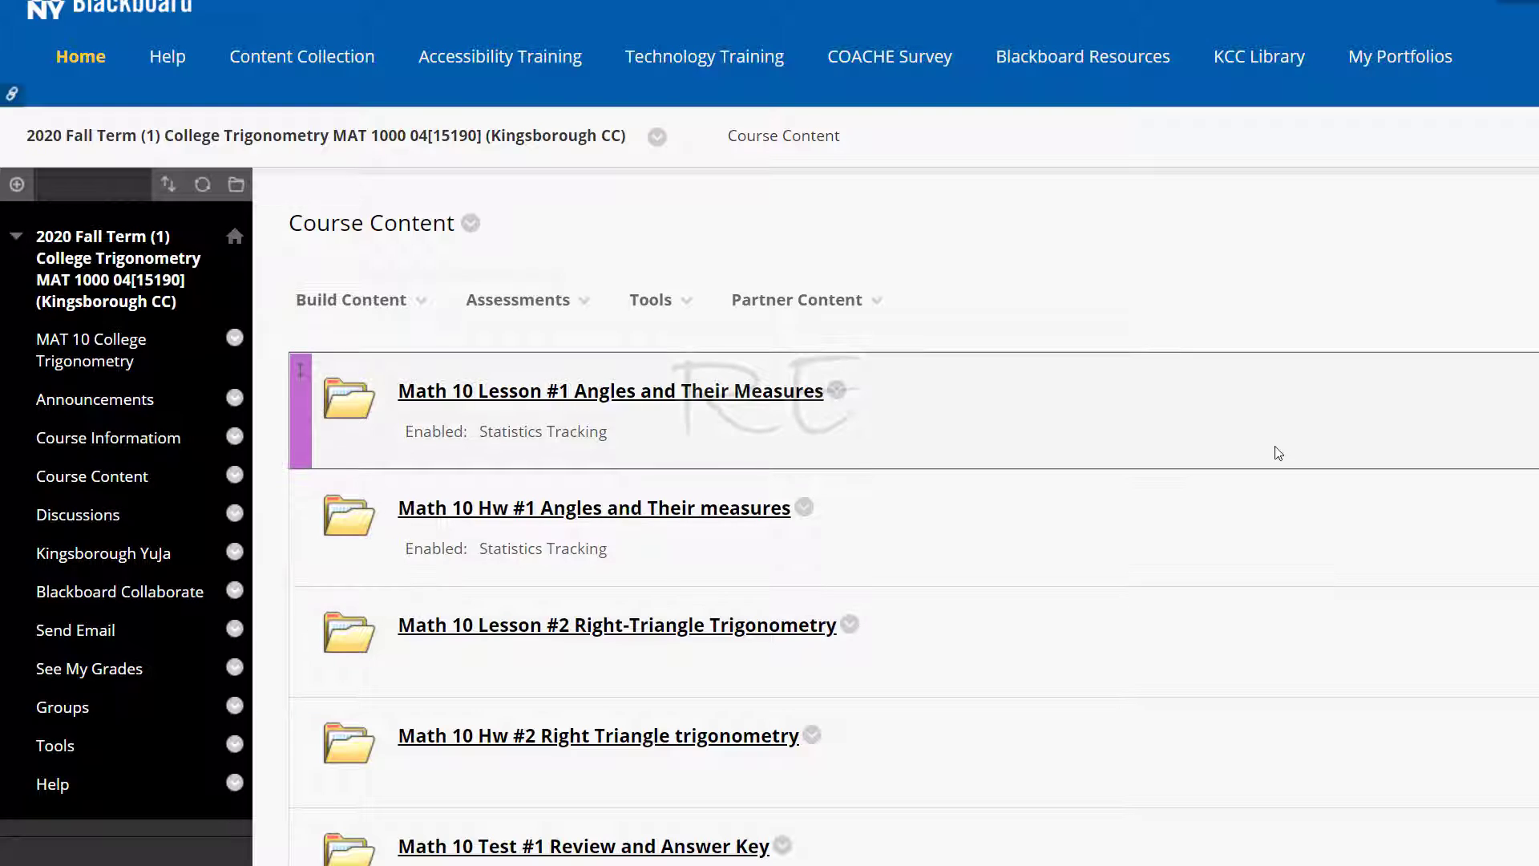
# - Open the Math 10 Test #2 folder at the end of the Fall course's Course Content list
pyautogui.scroll(-5, 1175, 457)
pyautogui.scroll(-7, 1180, 458)
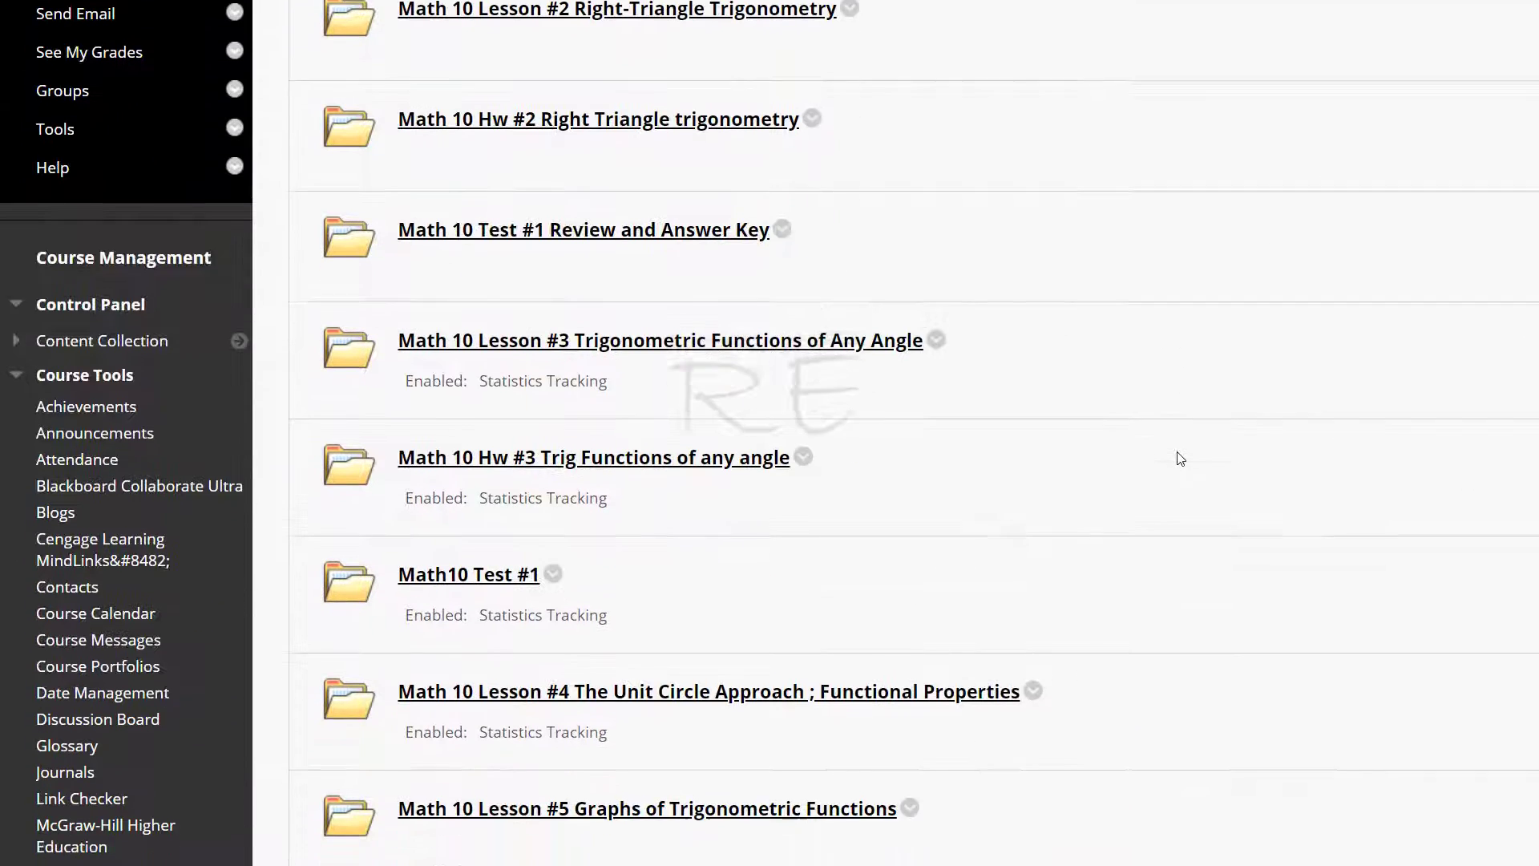
pyautogui.scroll(-1, 1180, 459)
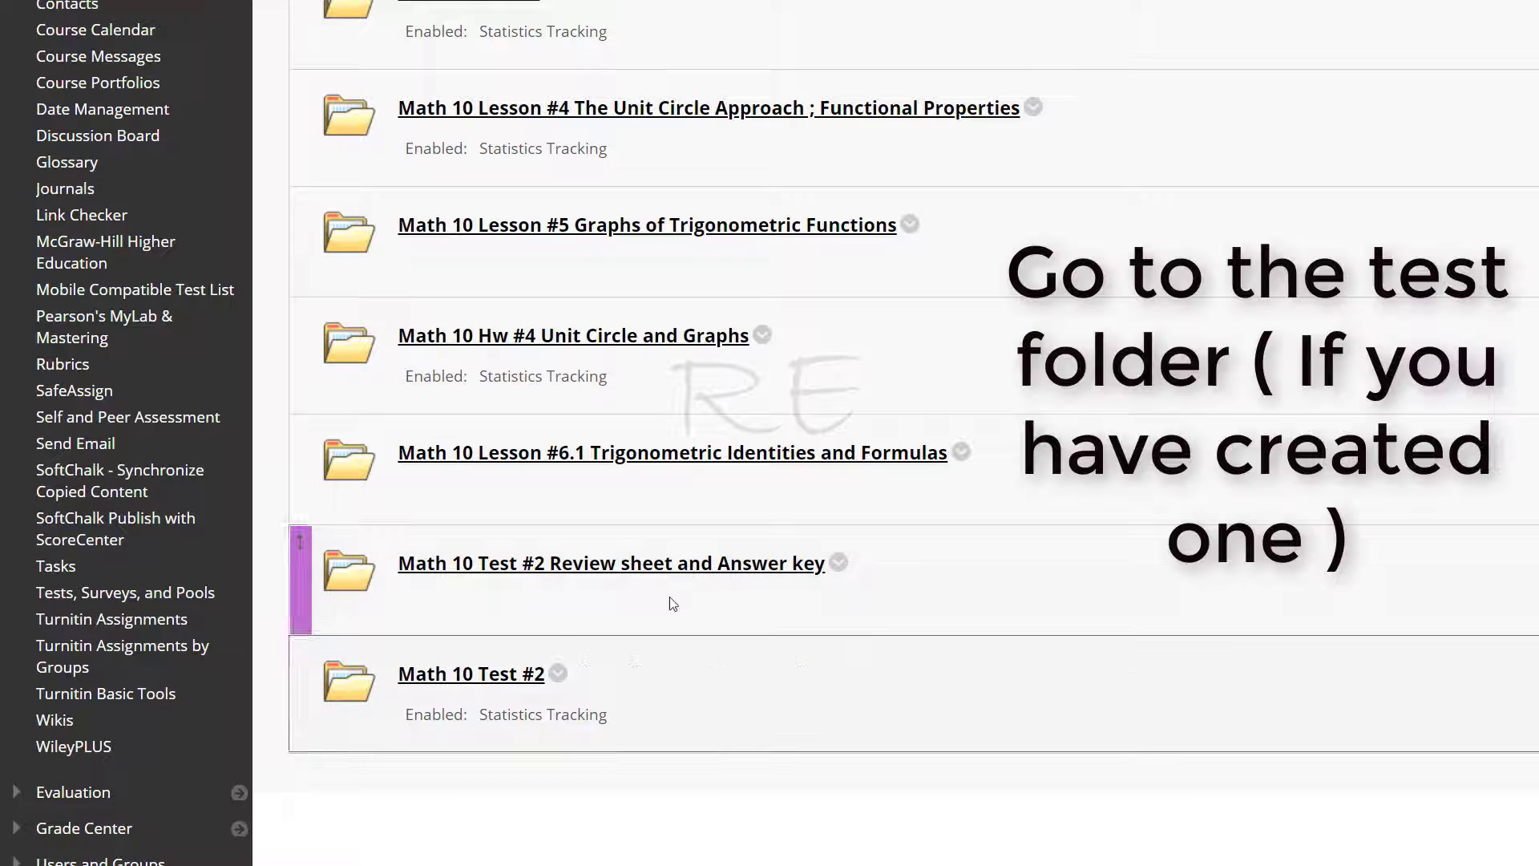
pyautogui.click(432, 678)
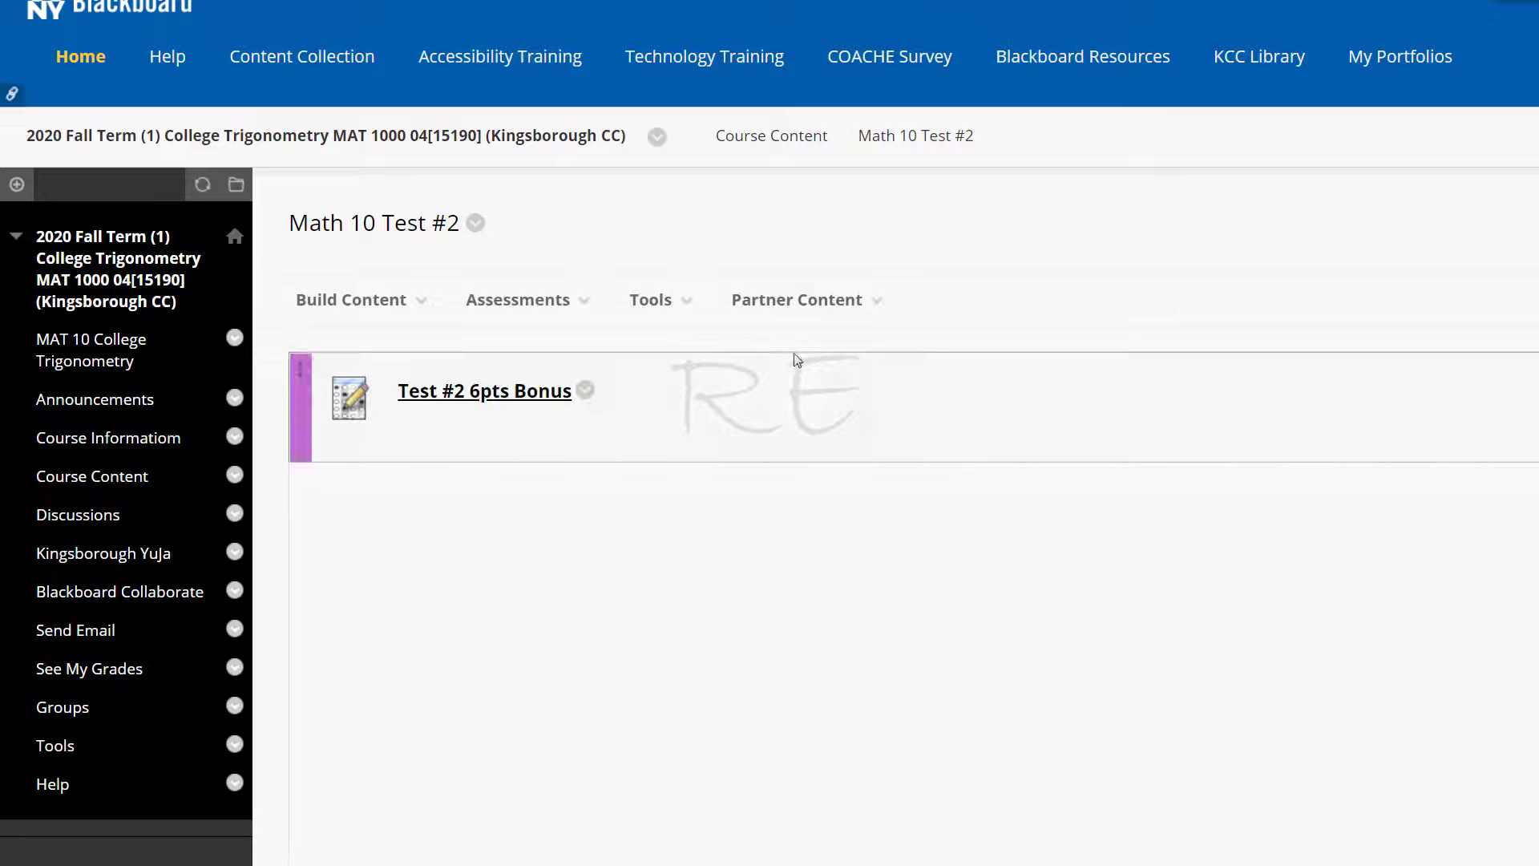
# - Add the existing test Math 10 Test #2 to this folder as a test assessment and submit it
pyautogui.click(581, 303)
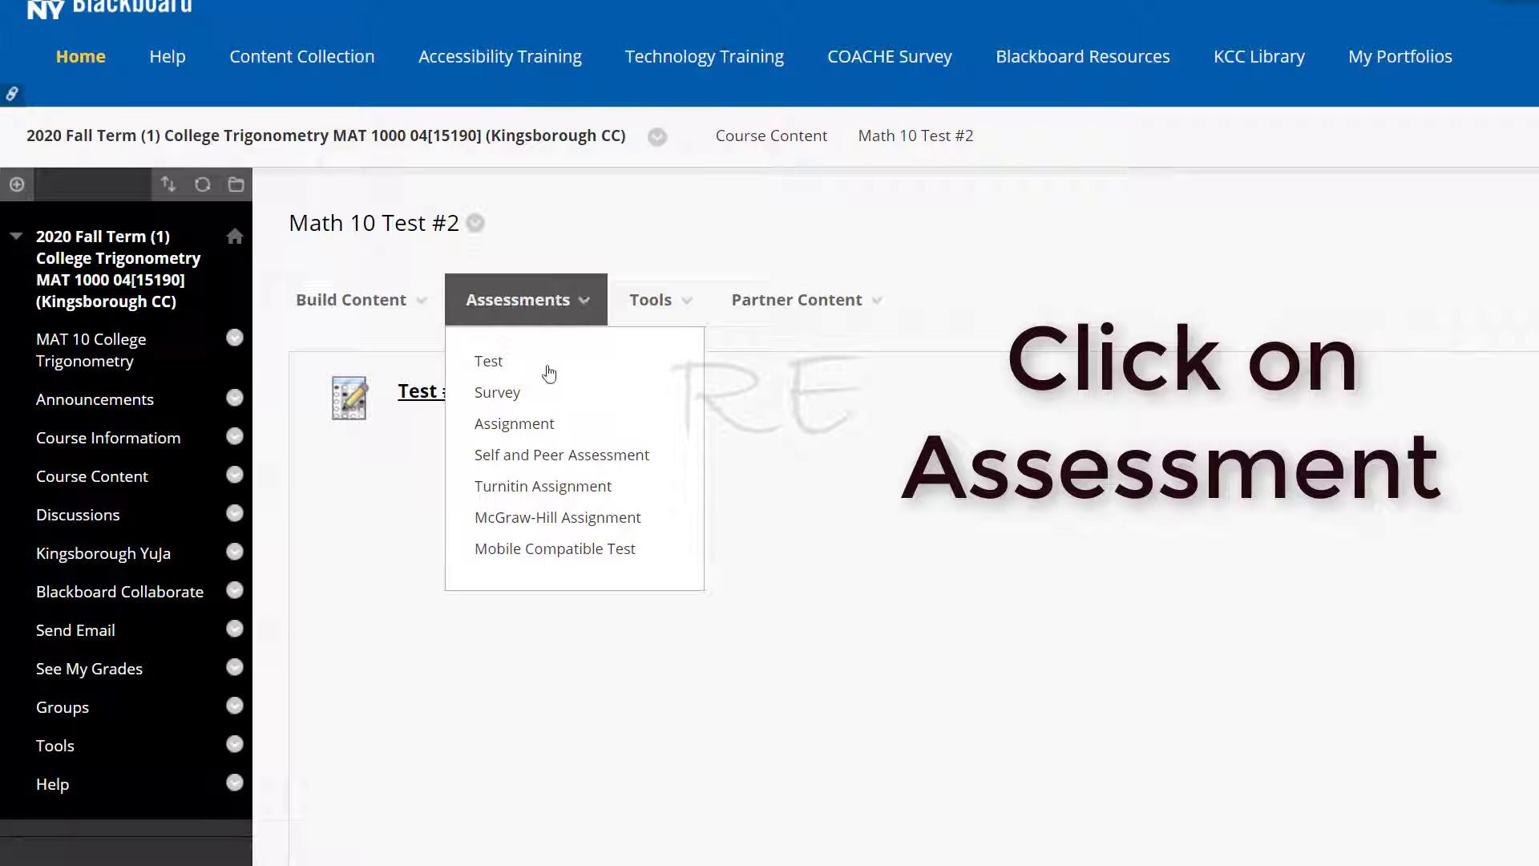
pyautogui.click(497, 367)
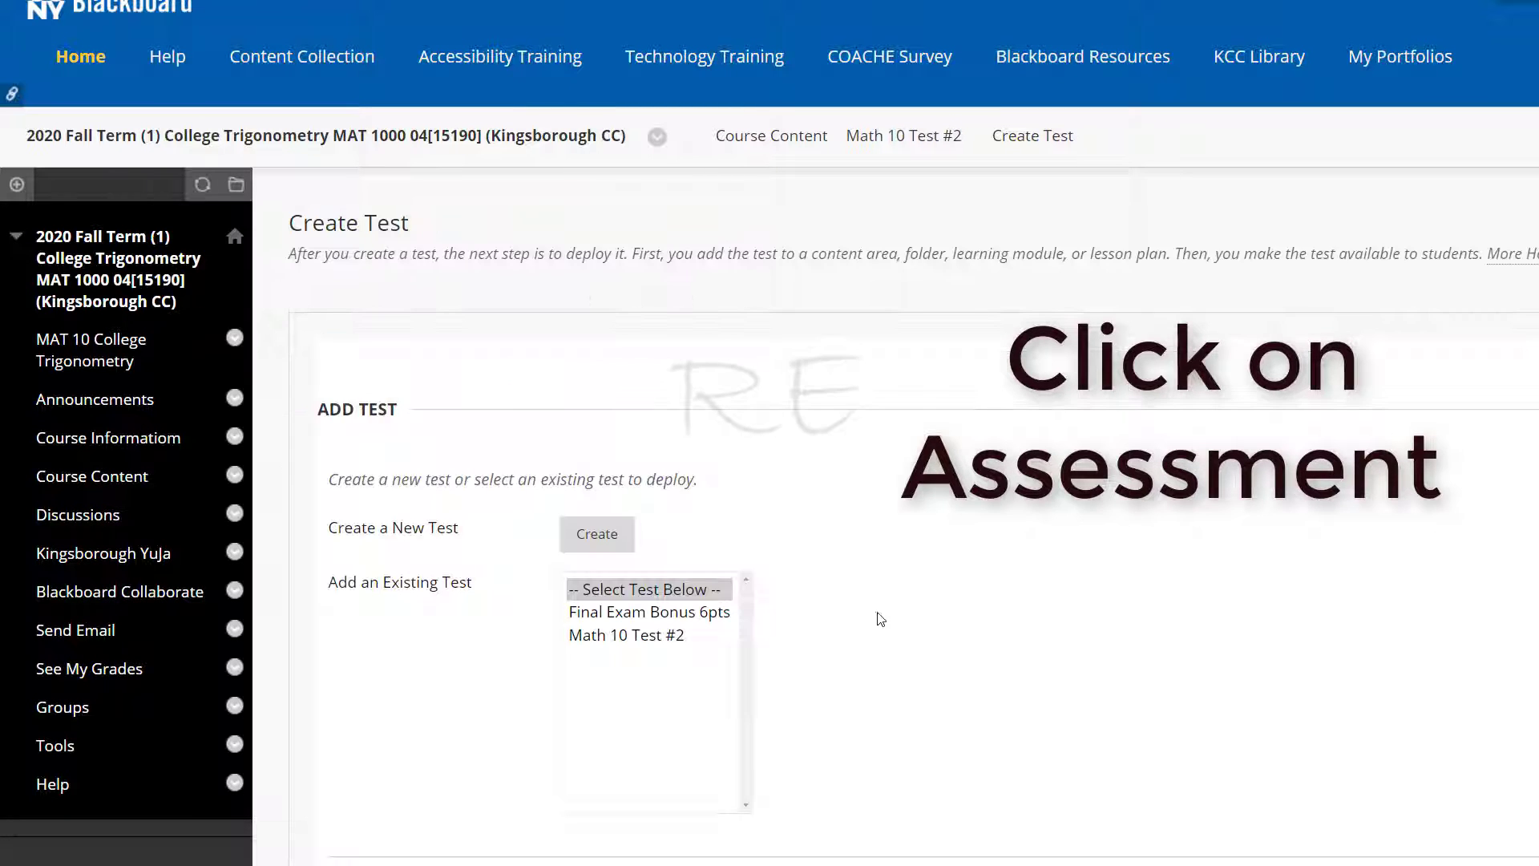
pyautogui.click(629, 637)
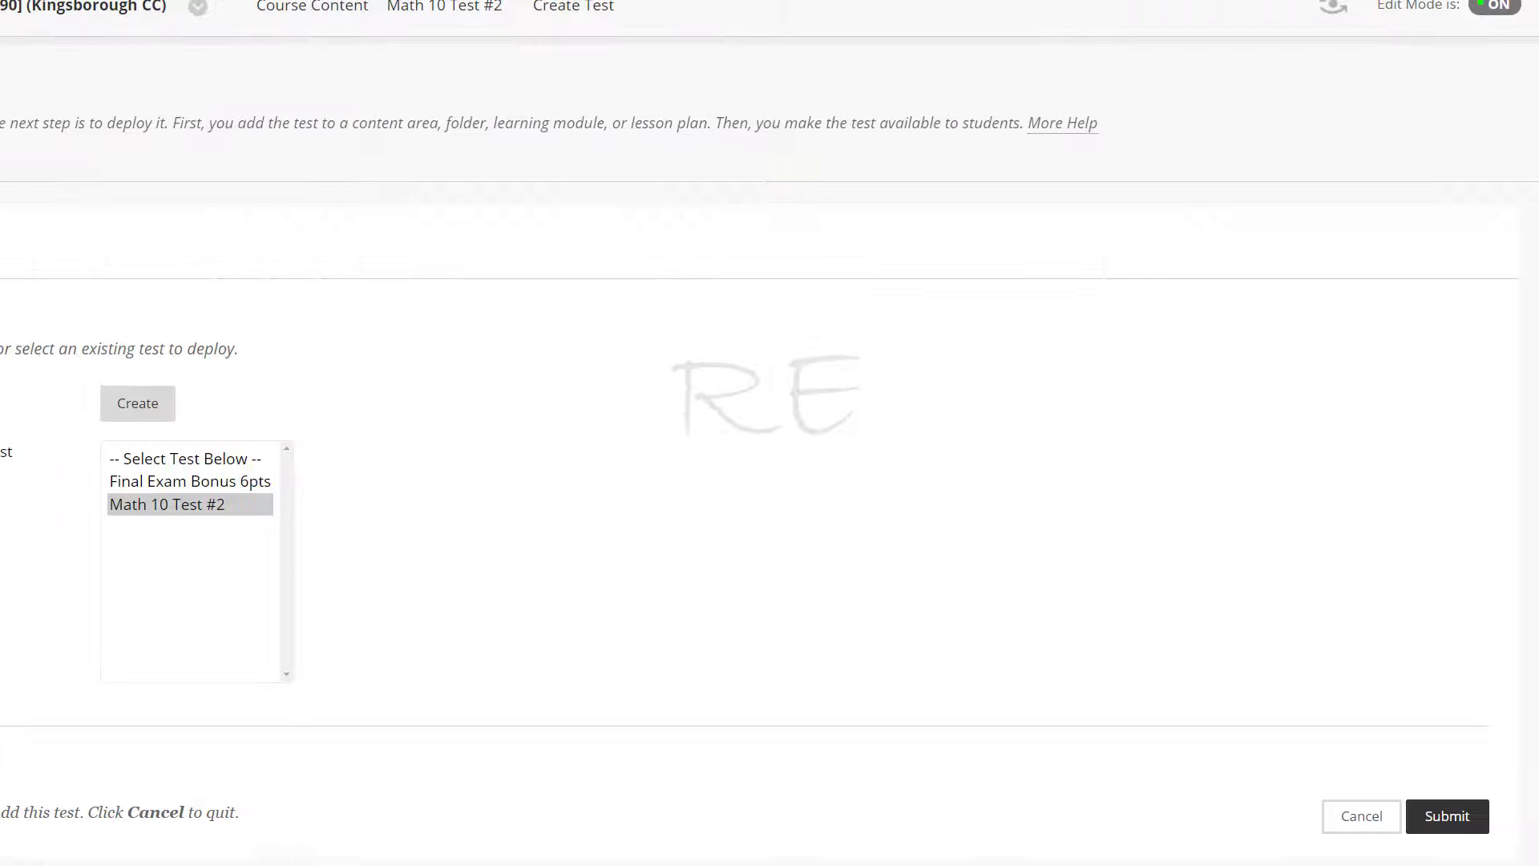
pyautogui.click(1452, 831)
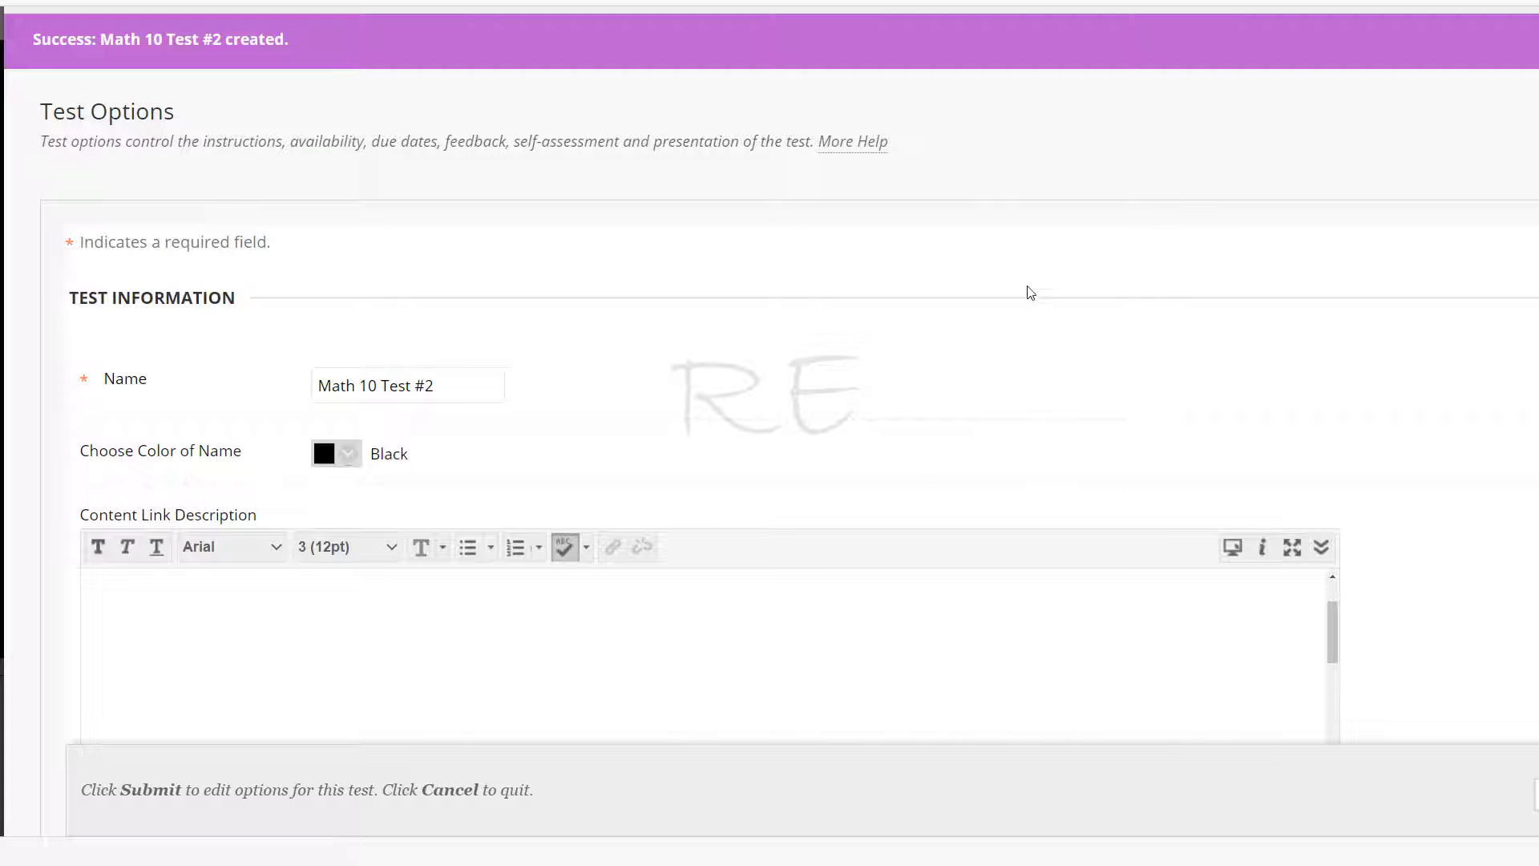
# - Turn on Force Completion for Math 10 Test #2 and allow multiple attempts, limiting the number of attempts to 2
pyautogui.scroll(-10, 988, 320)
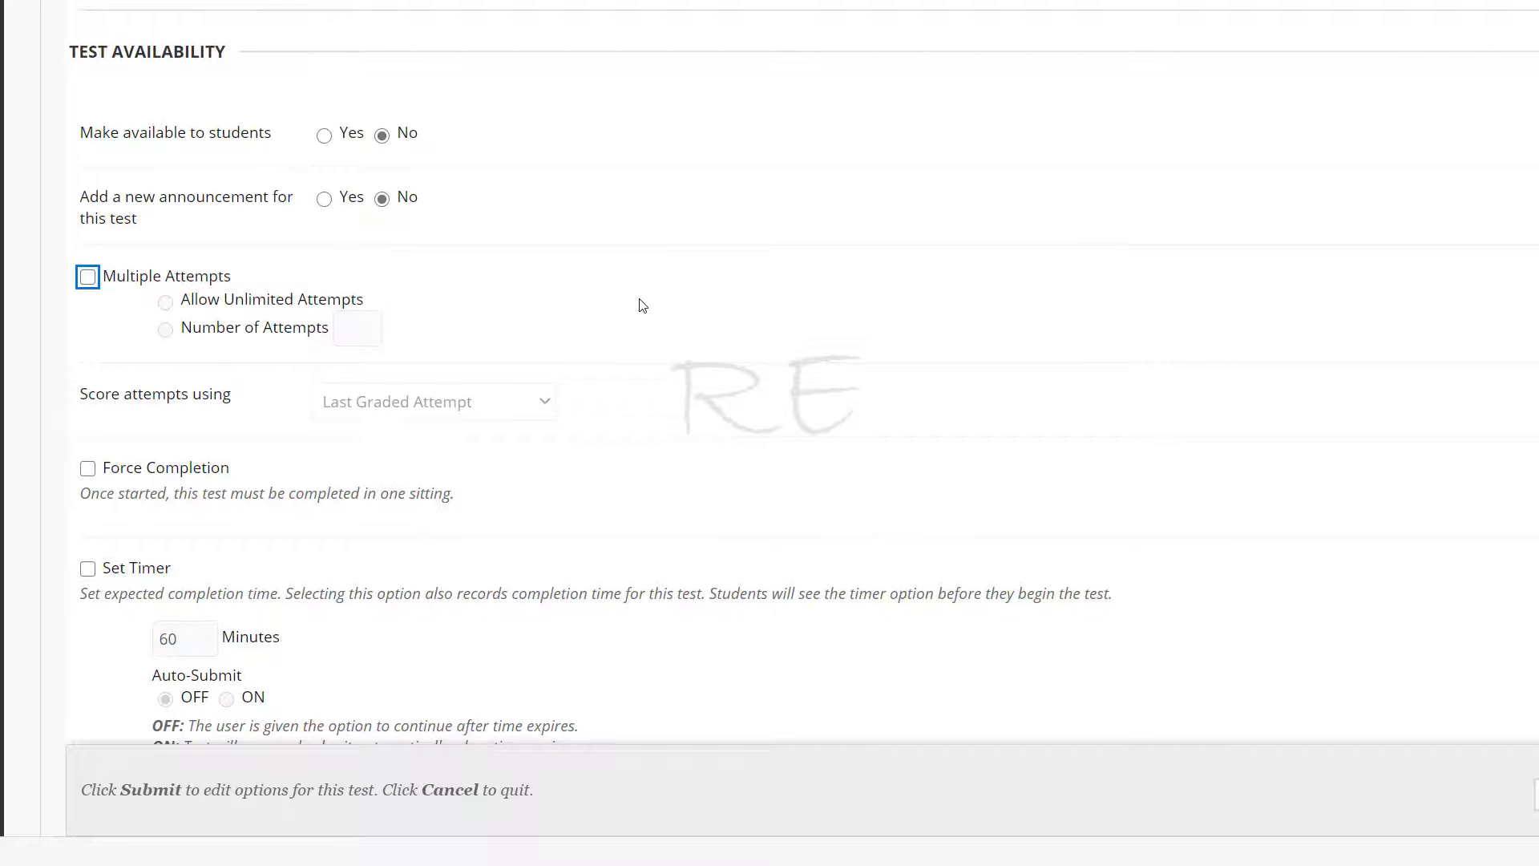
pyautogui.scroll(-2, 582, 383)
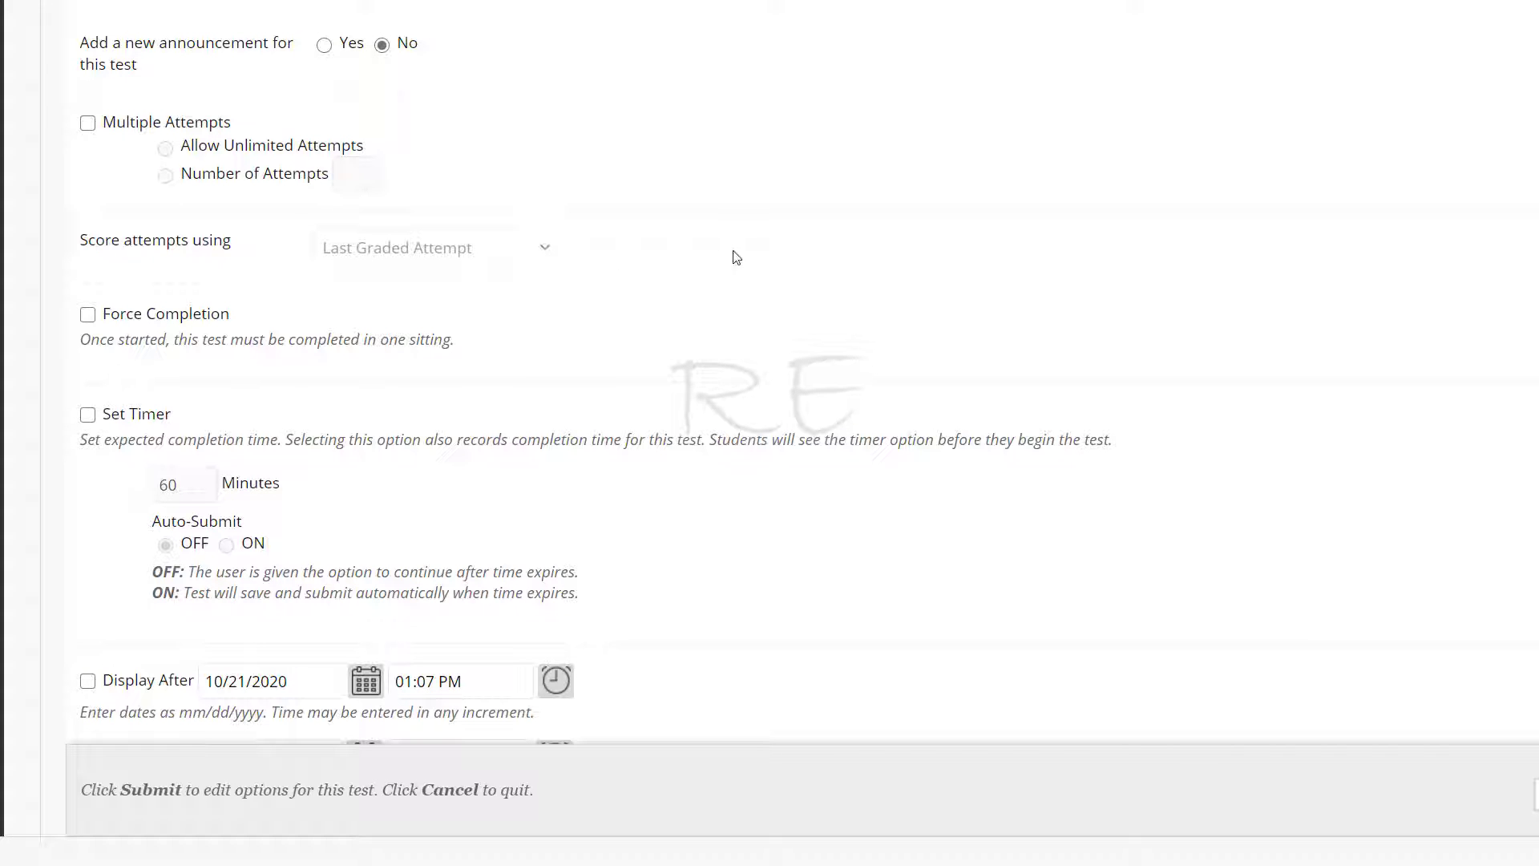
pyautogui.click(88, 314)
pyautogui.click(88, 123)
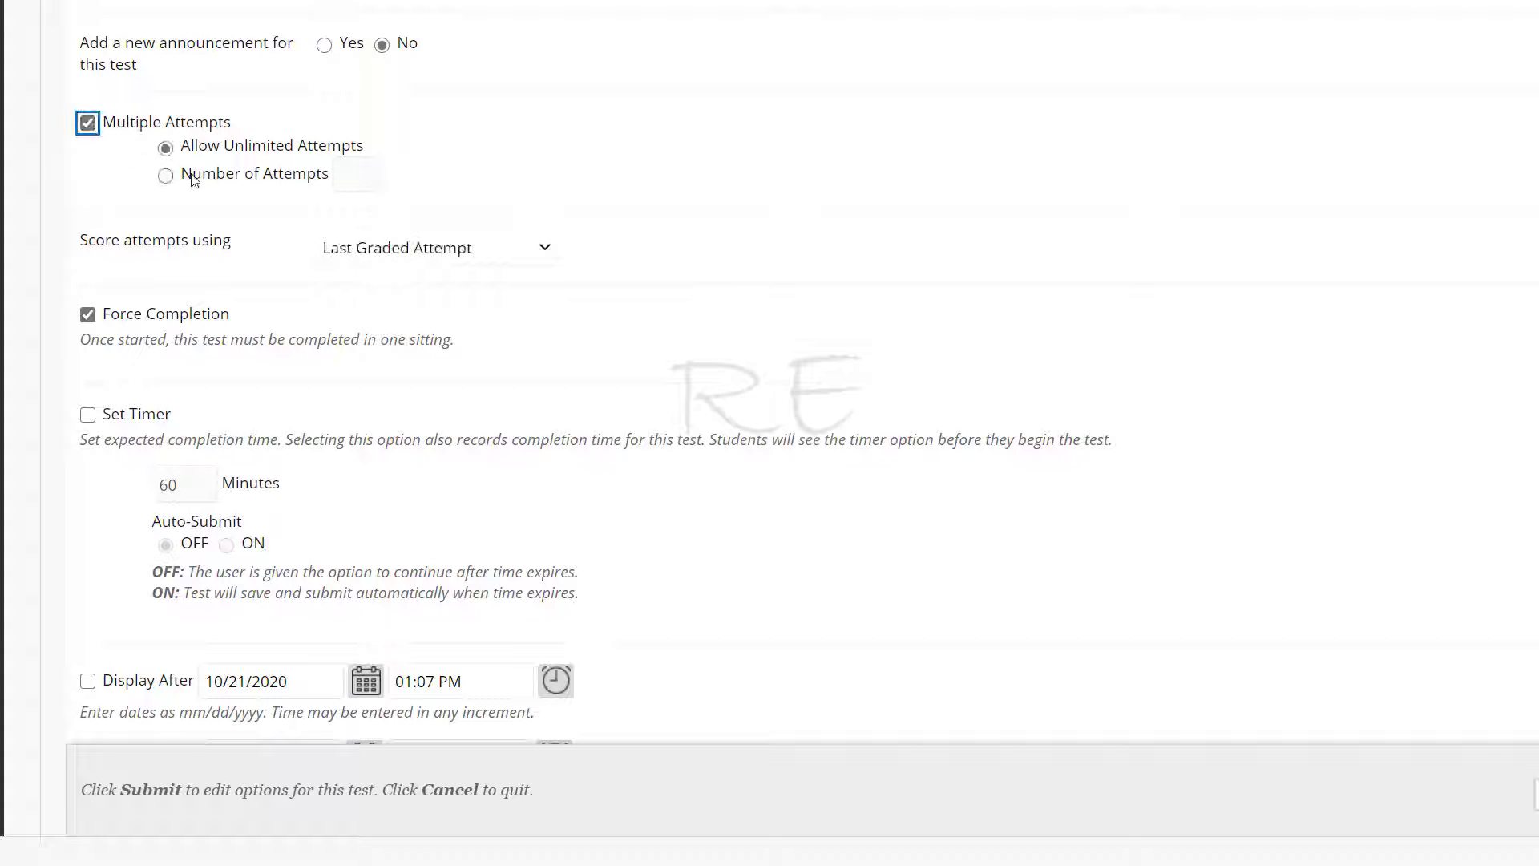
pyautogui.click(166, 176)
pyautogui.click(357, 174)
pyautogui.click(350, 208)
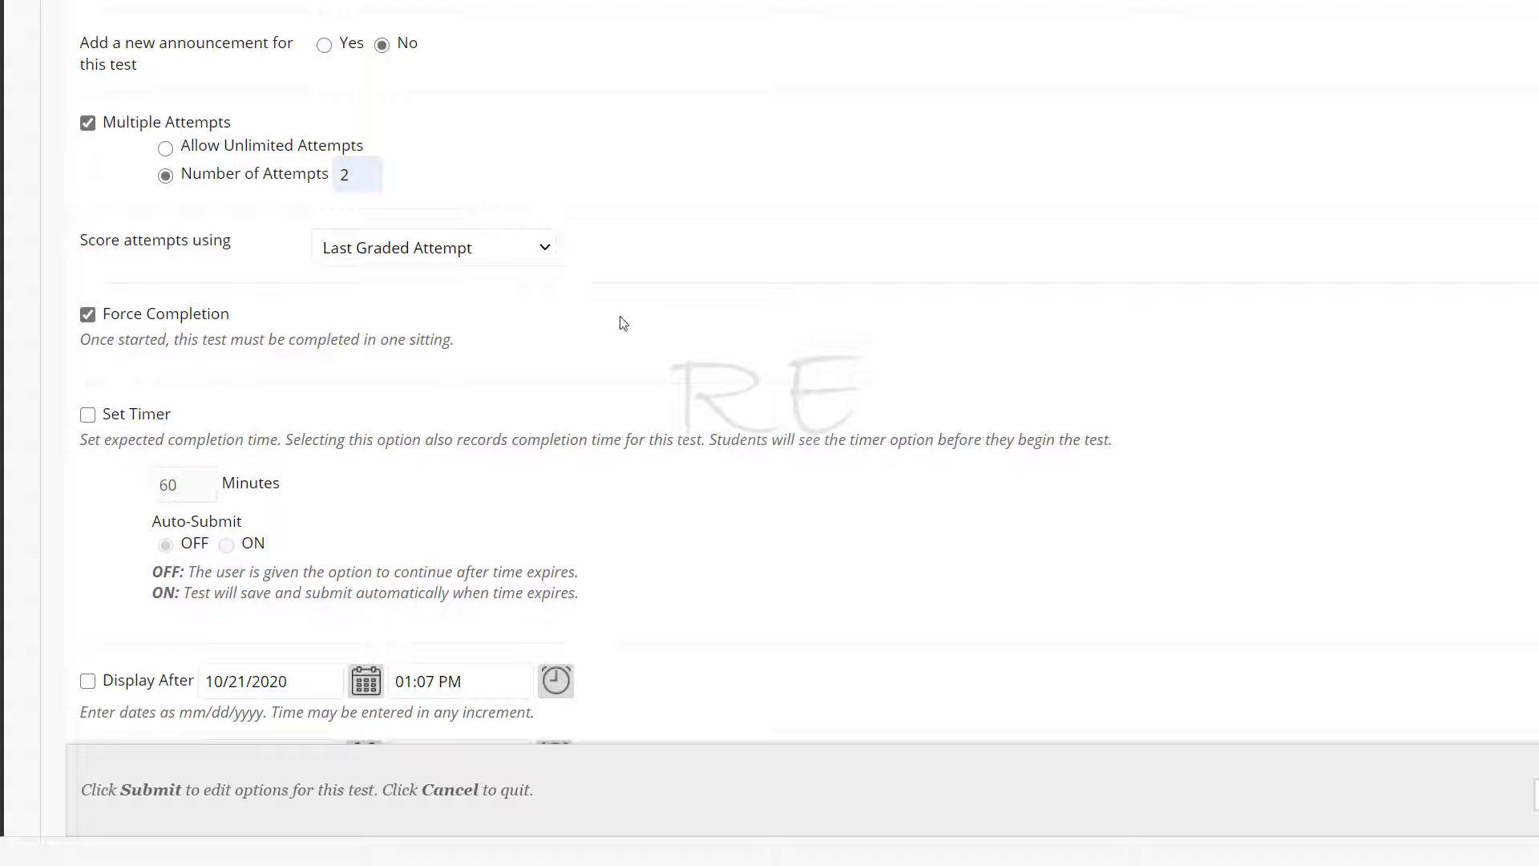
# - Add a second rule for showing test results and feedback, set to the specific date 10/23/2020 at 11:59 PM
pyautogui.scroll(-2, 624, 323)
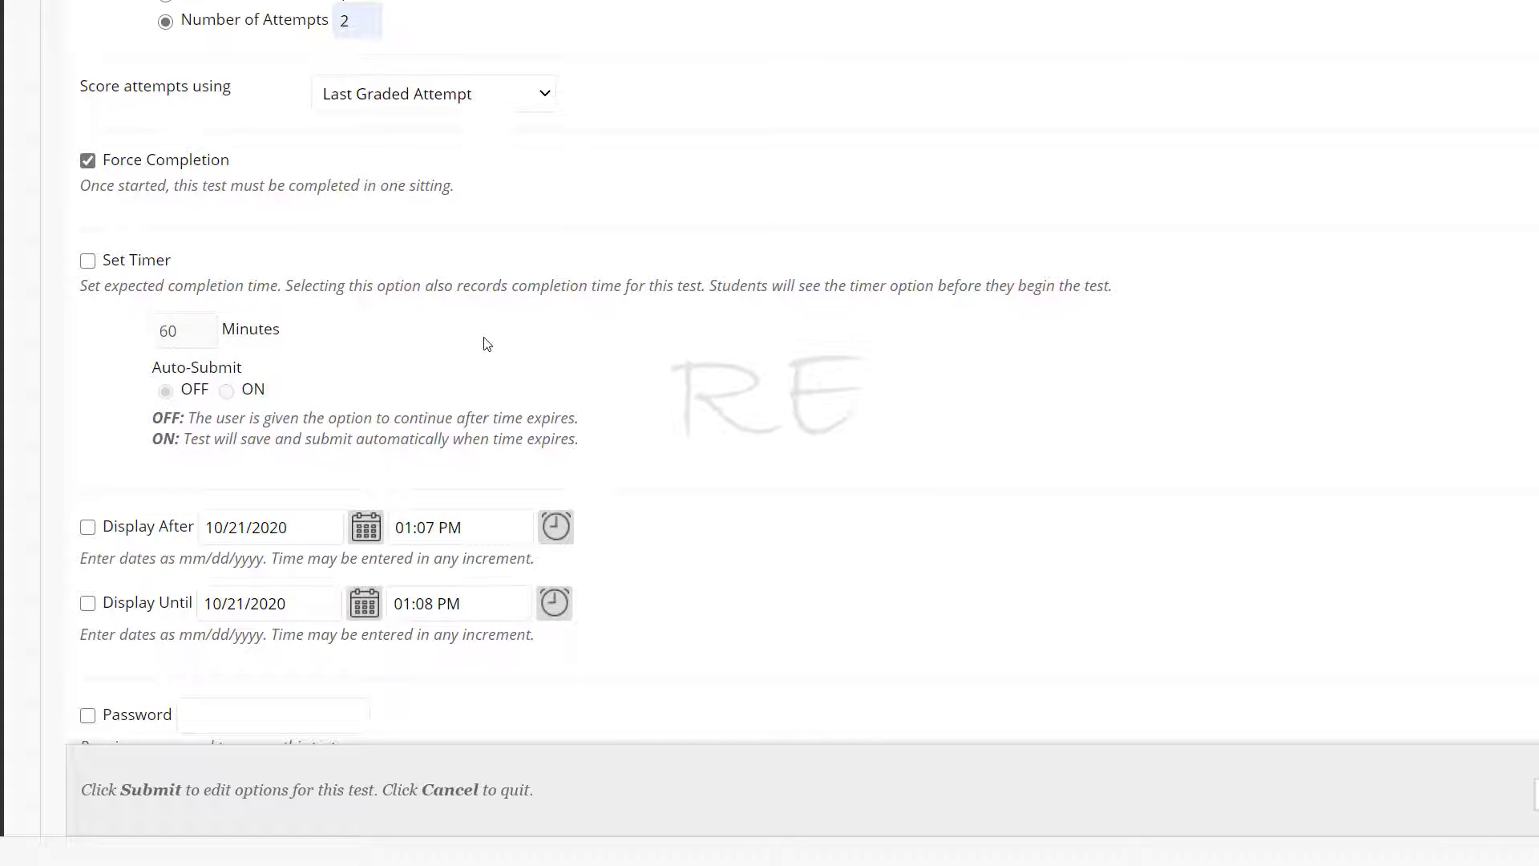
pyautogui.scroll(-4, 521, 398)
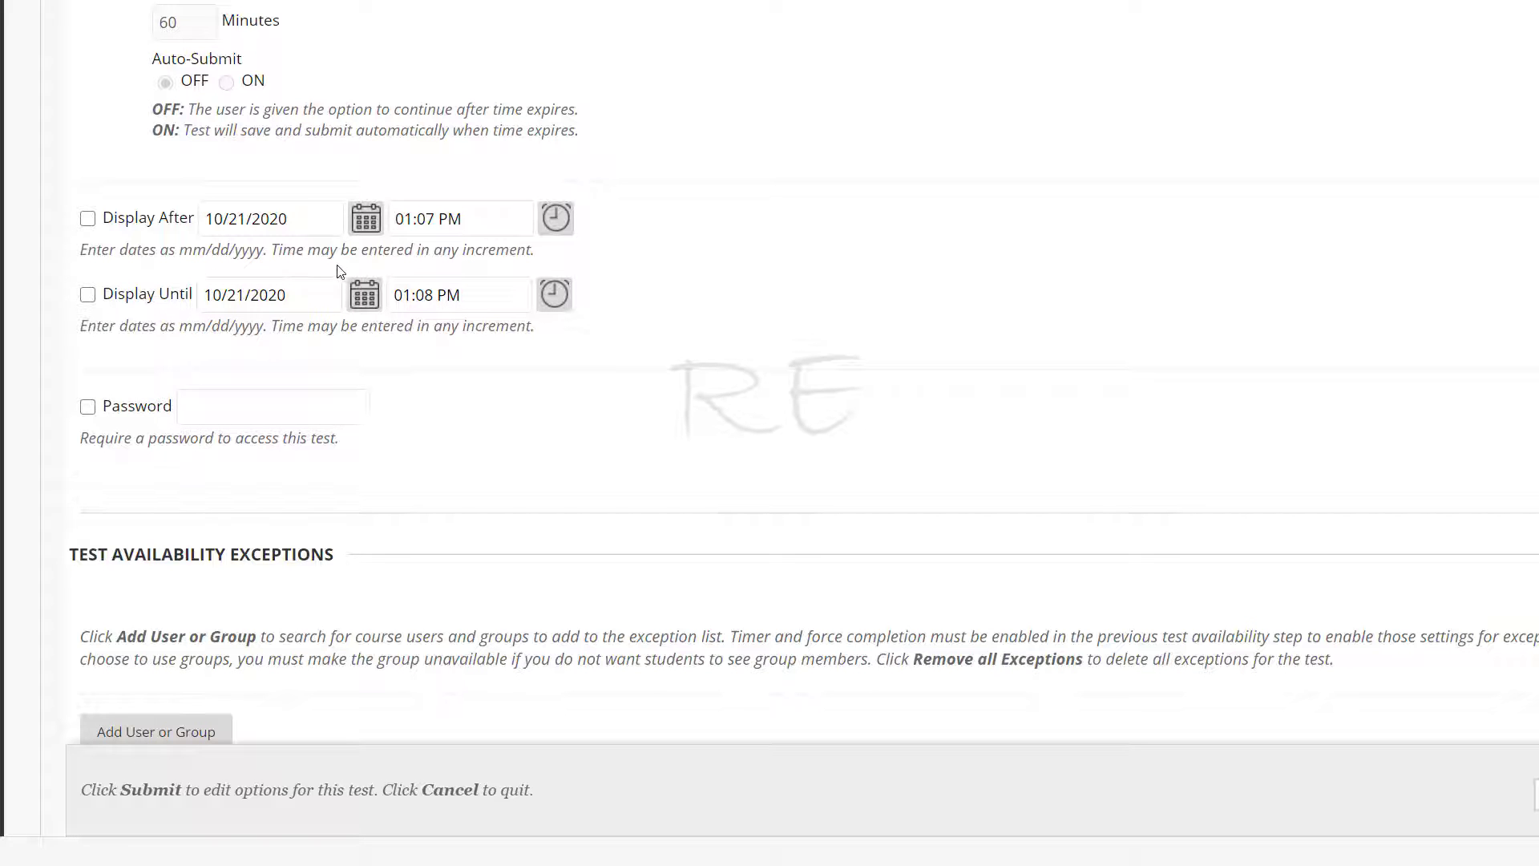
pyautogui.scroll(-4, 757, 326)
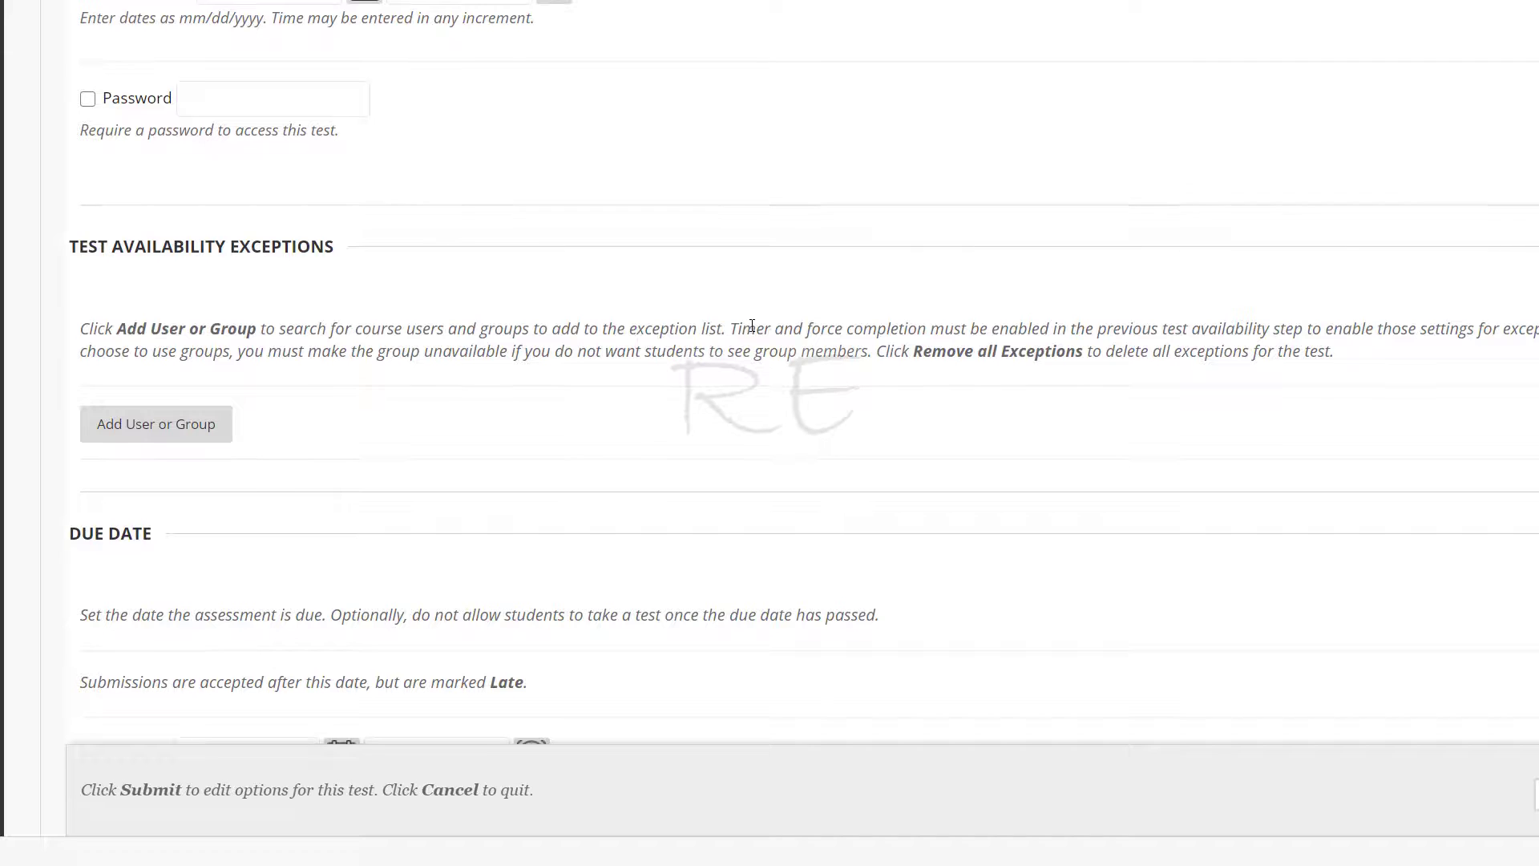
pyautogui.scroll(-8, 752, 326)
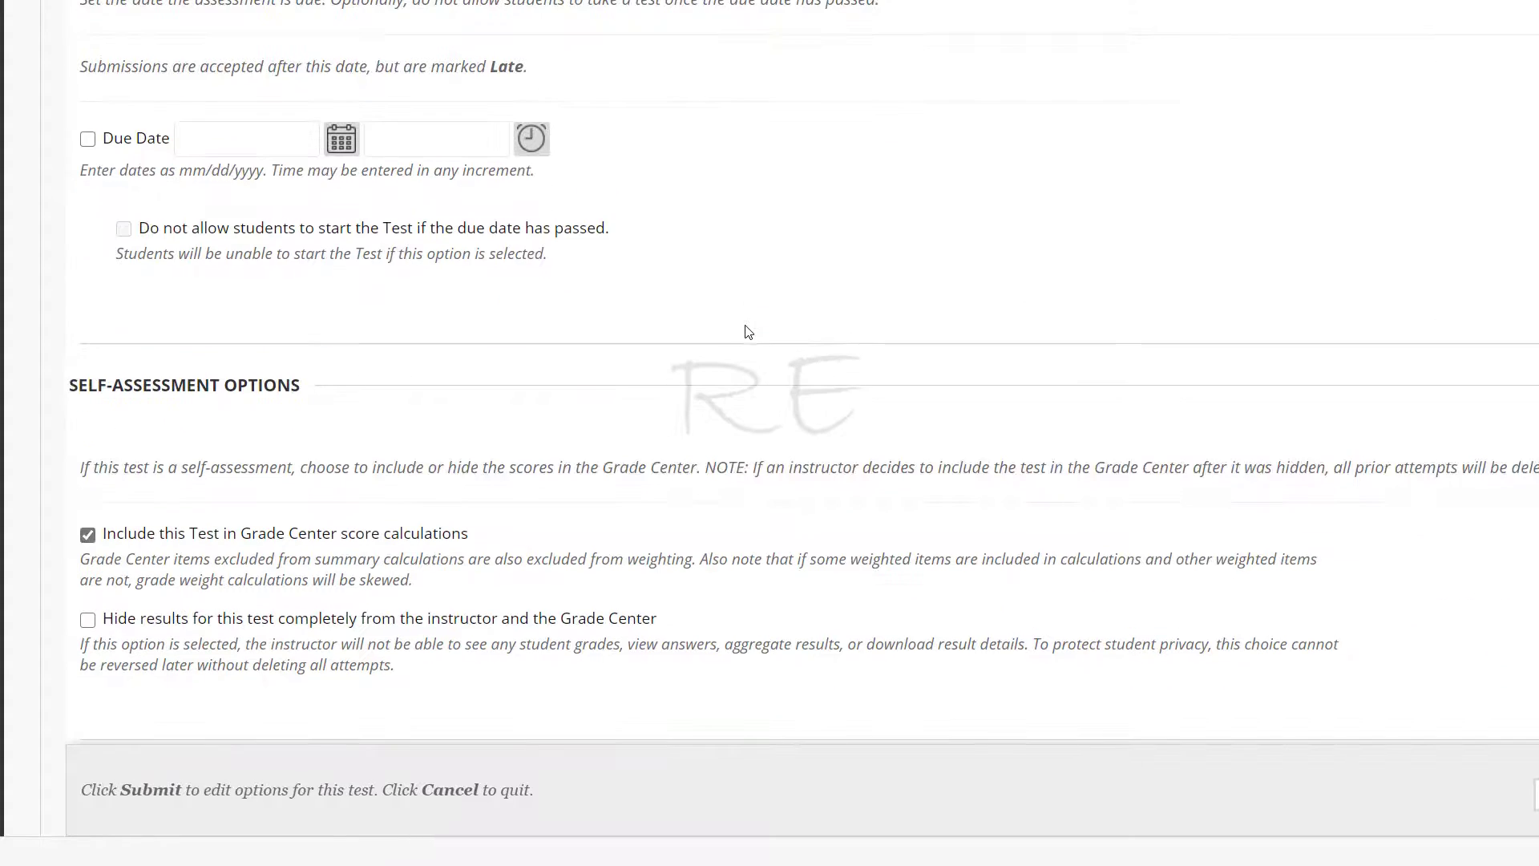
pyautogui.scroll(-6, 485, 317)
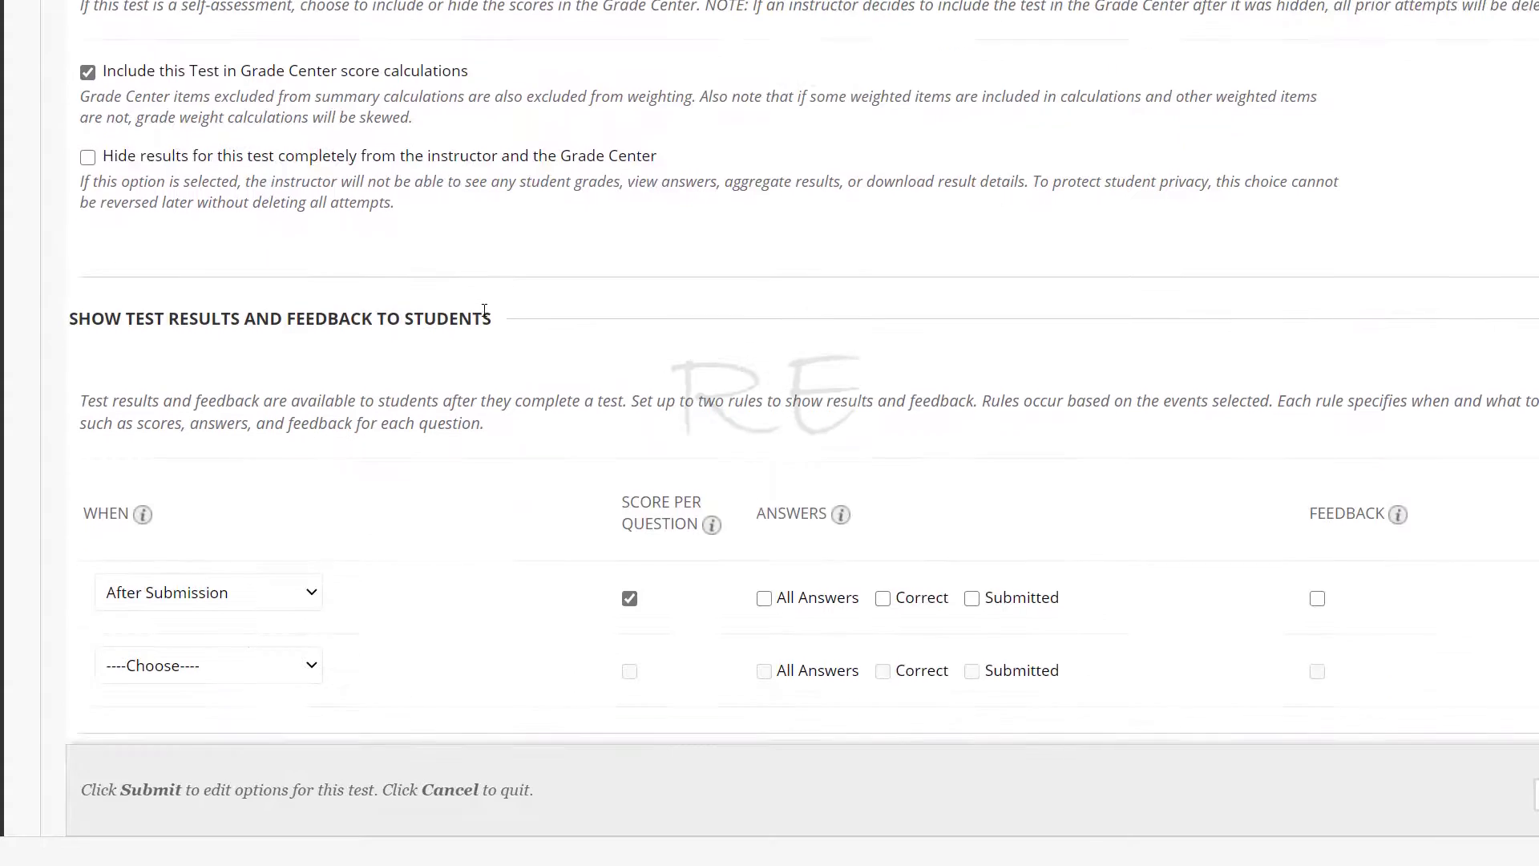
pyautogui.scroll(-4, 484, 311)
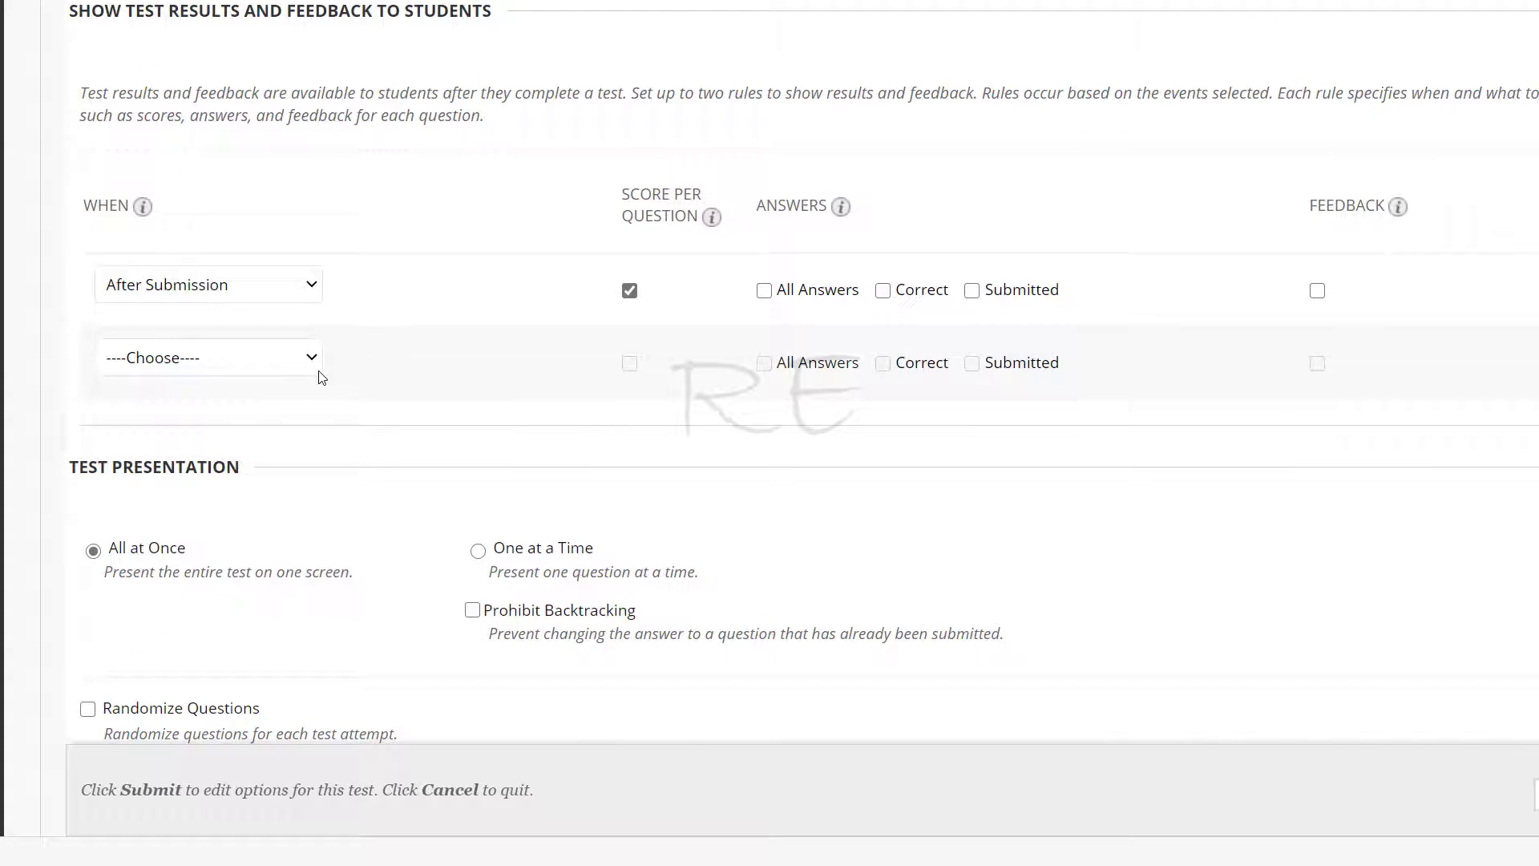
pyautogui.click(312, 363)
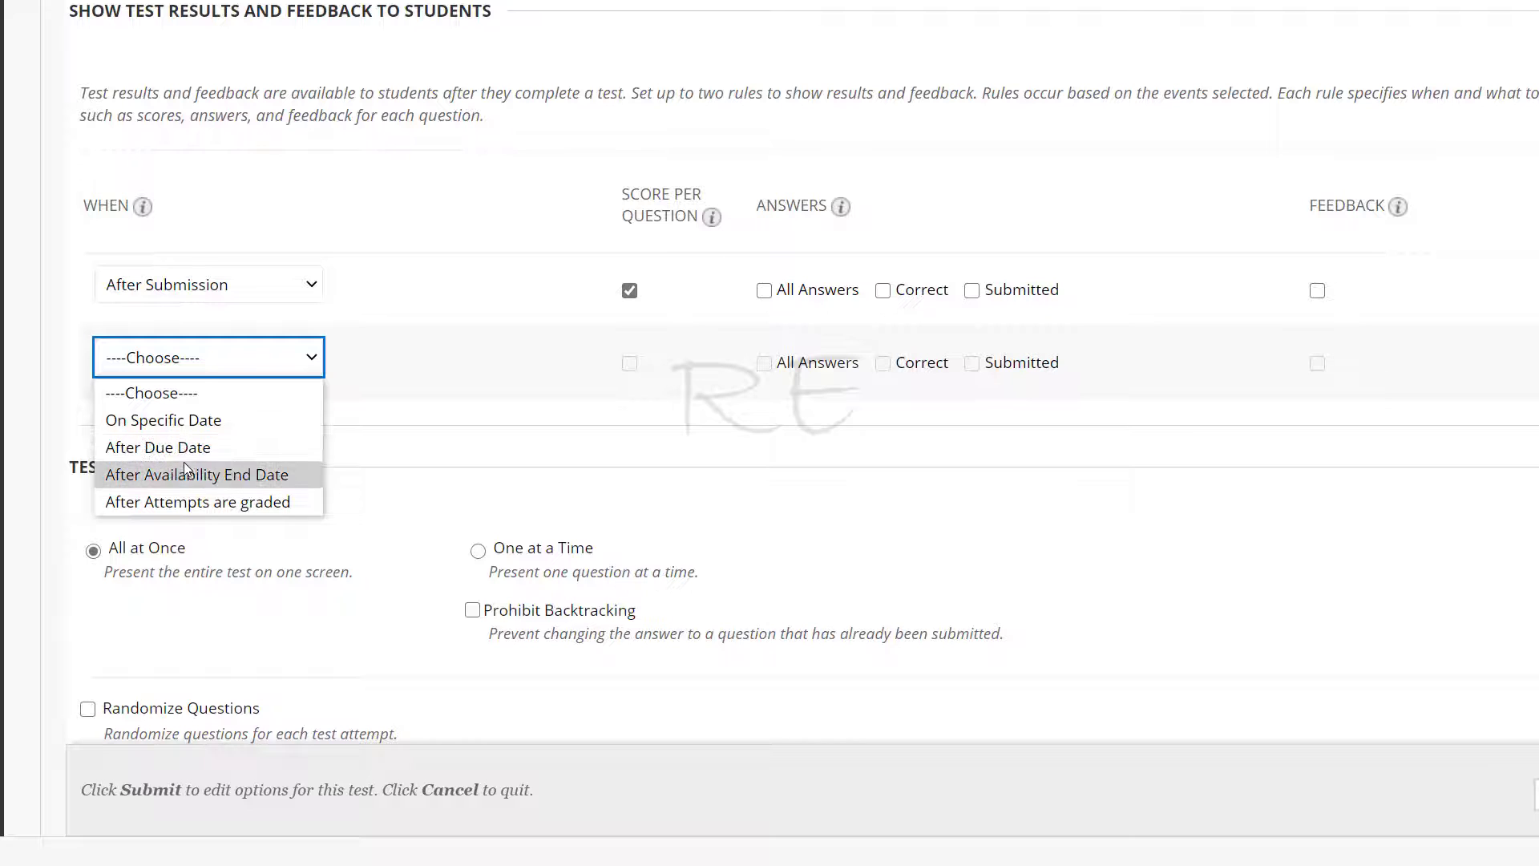
pyautogui.click(195, 422)
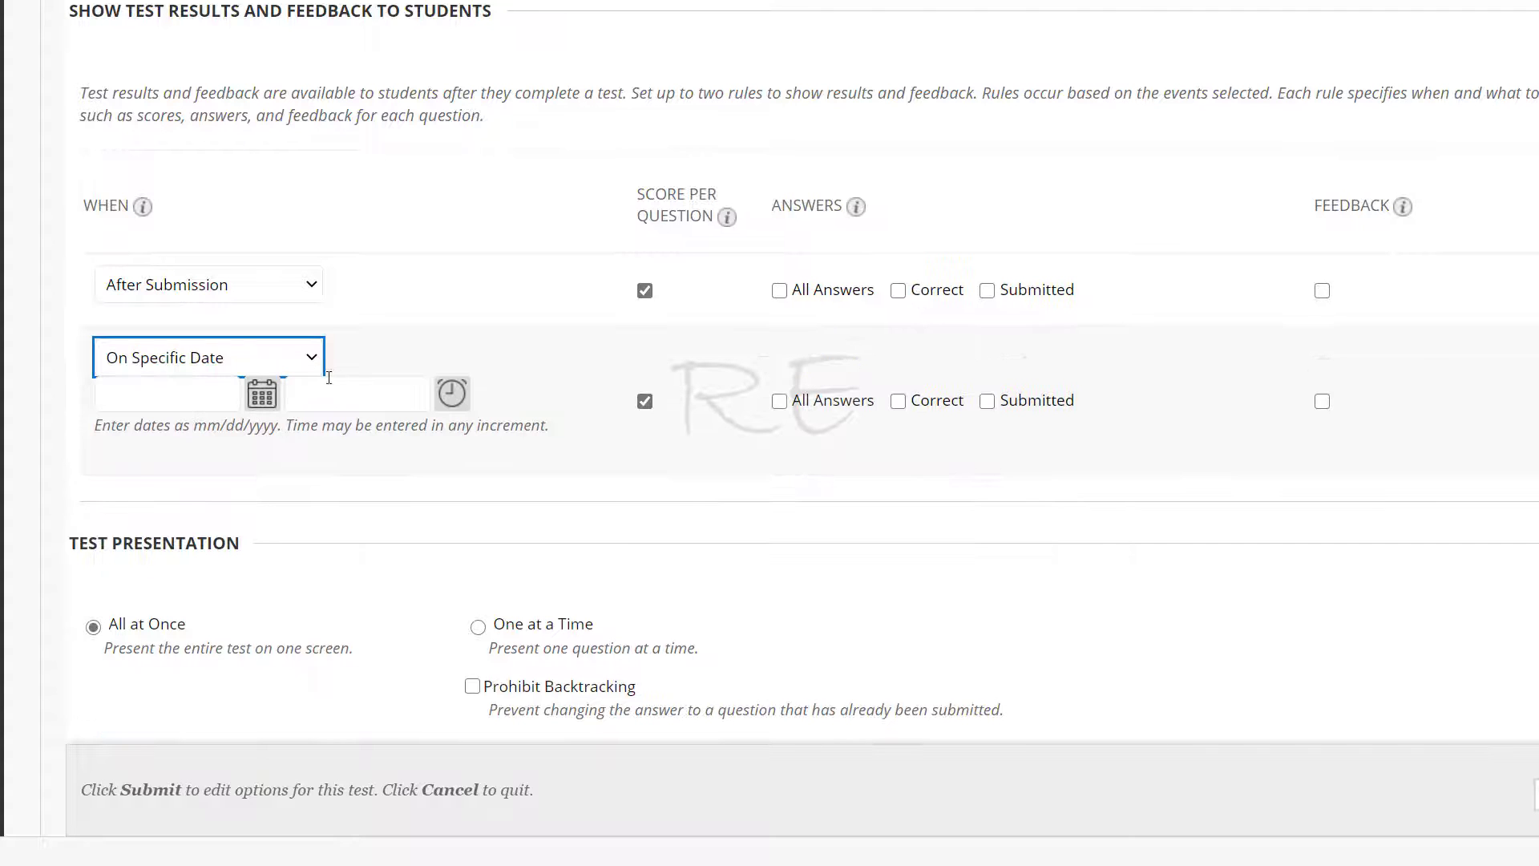
pyautogui.click(262, 395)
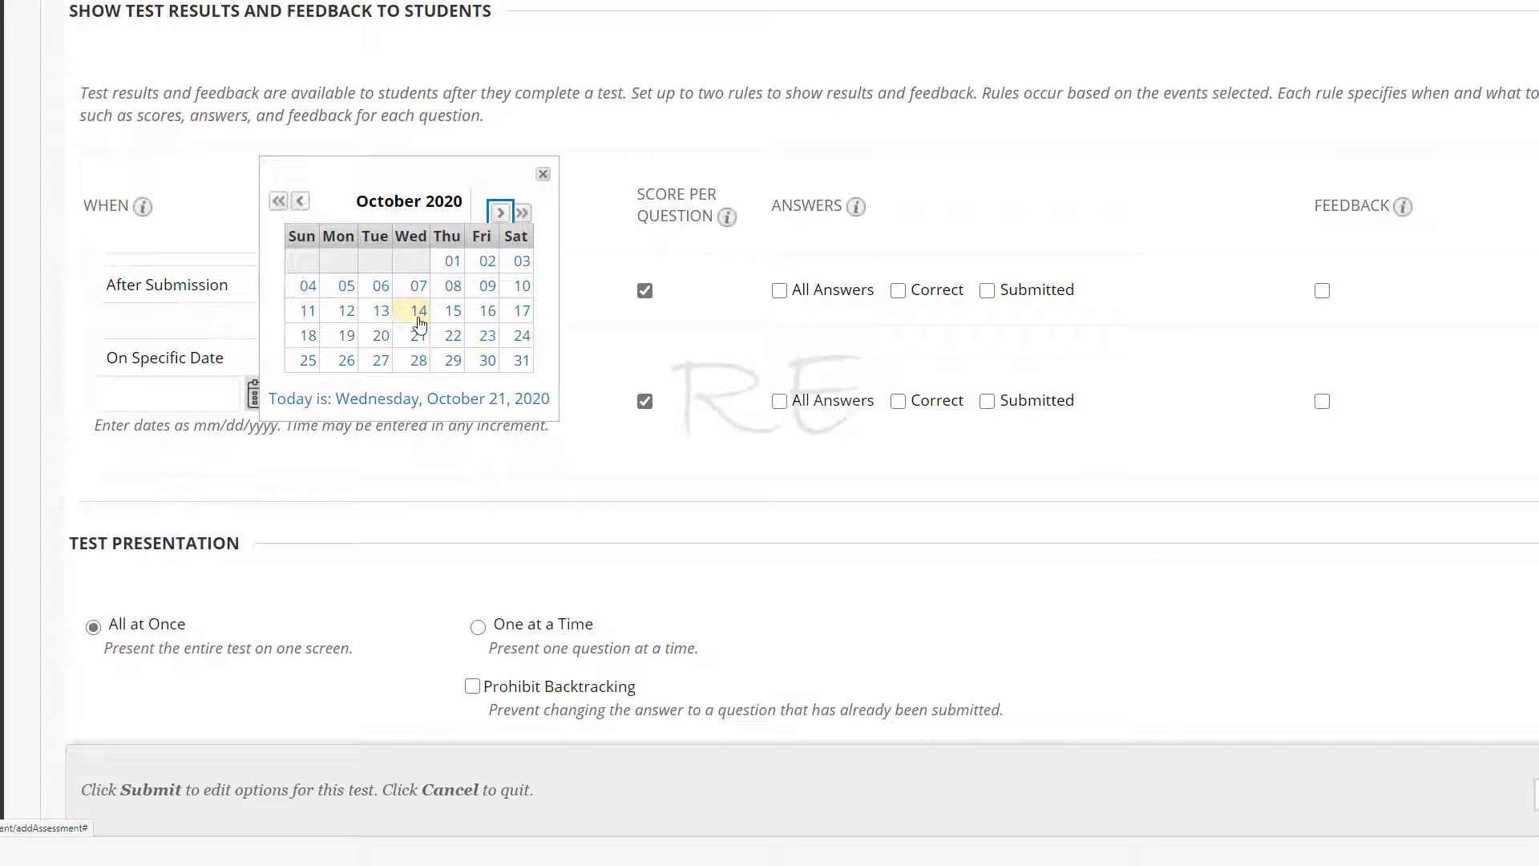
pyautogui.click(487, 337)
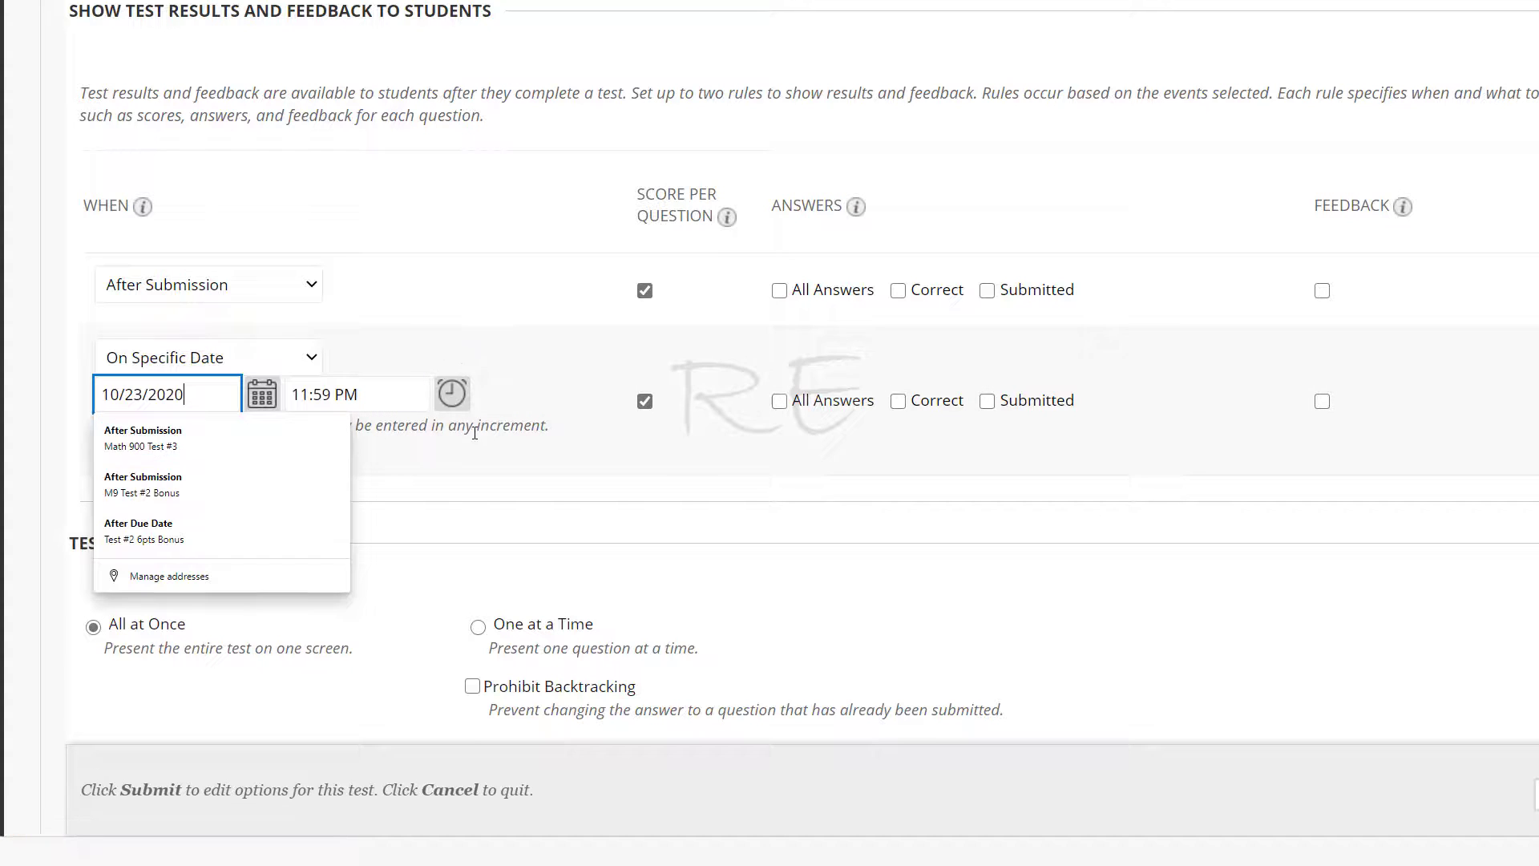
pyautogui.click(534, 402)
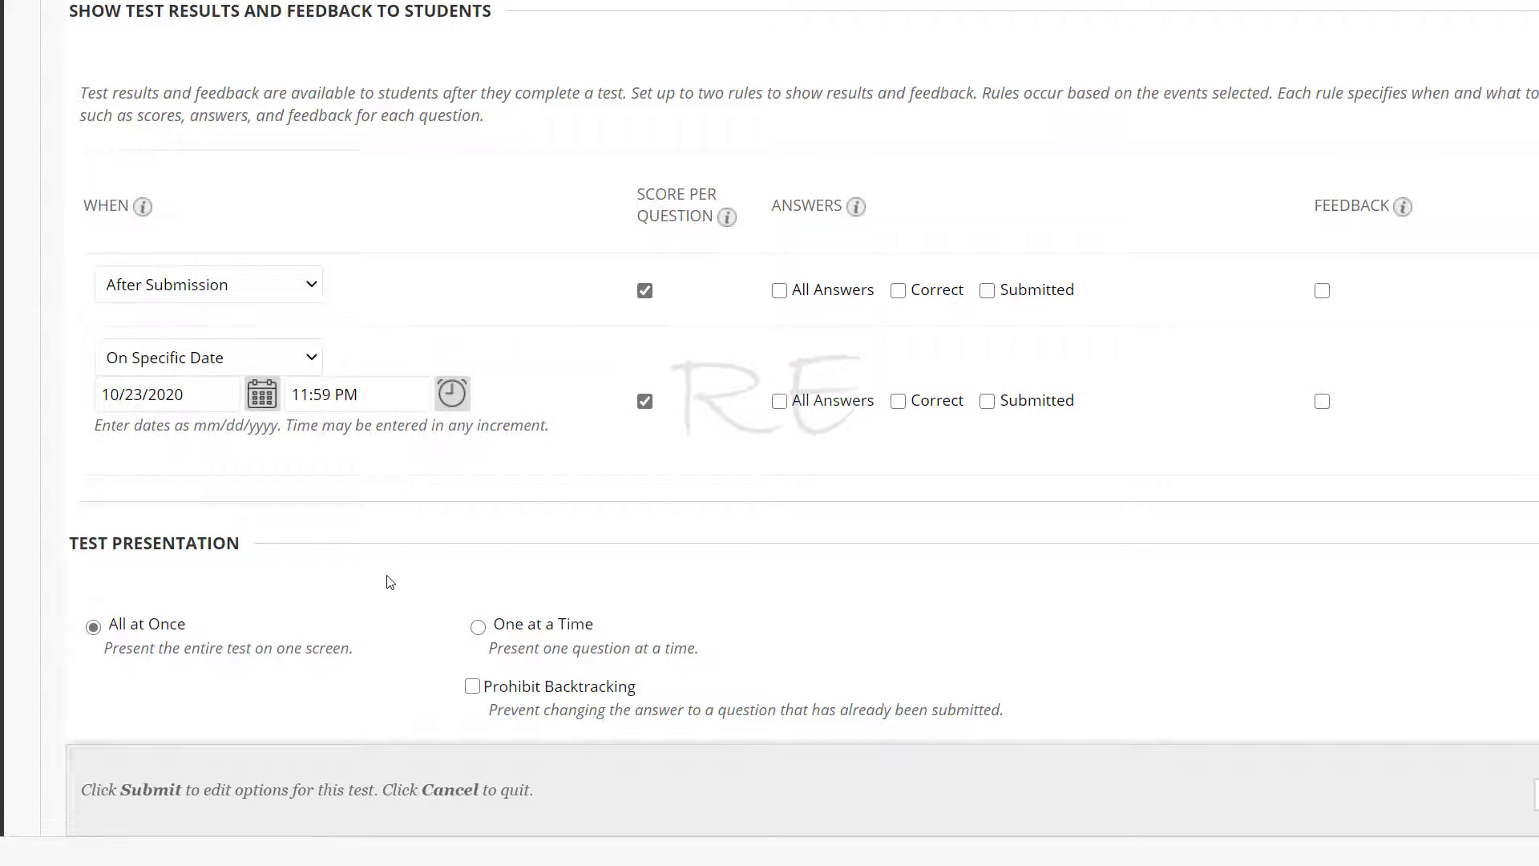
# - Present the test one question at a time with backtracking prohibited and questions randomized, and submit the test options
pyautogui.scroll(-2, 446, 611)
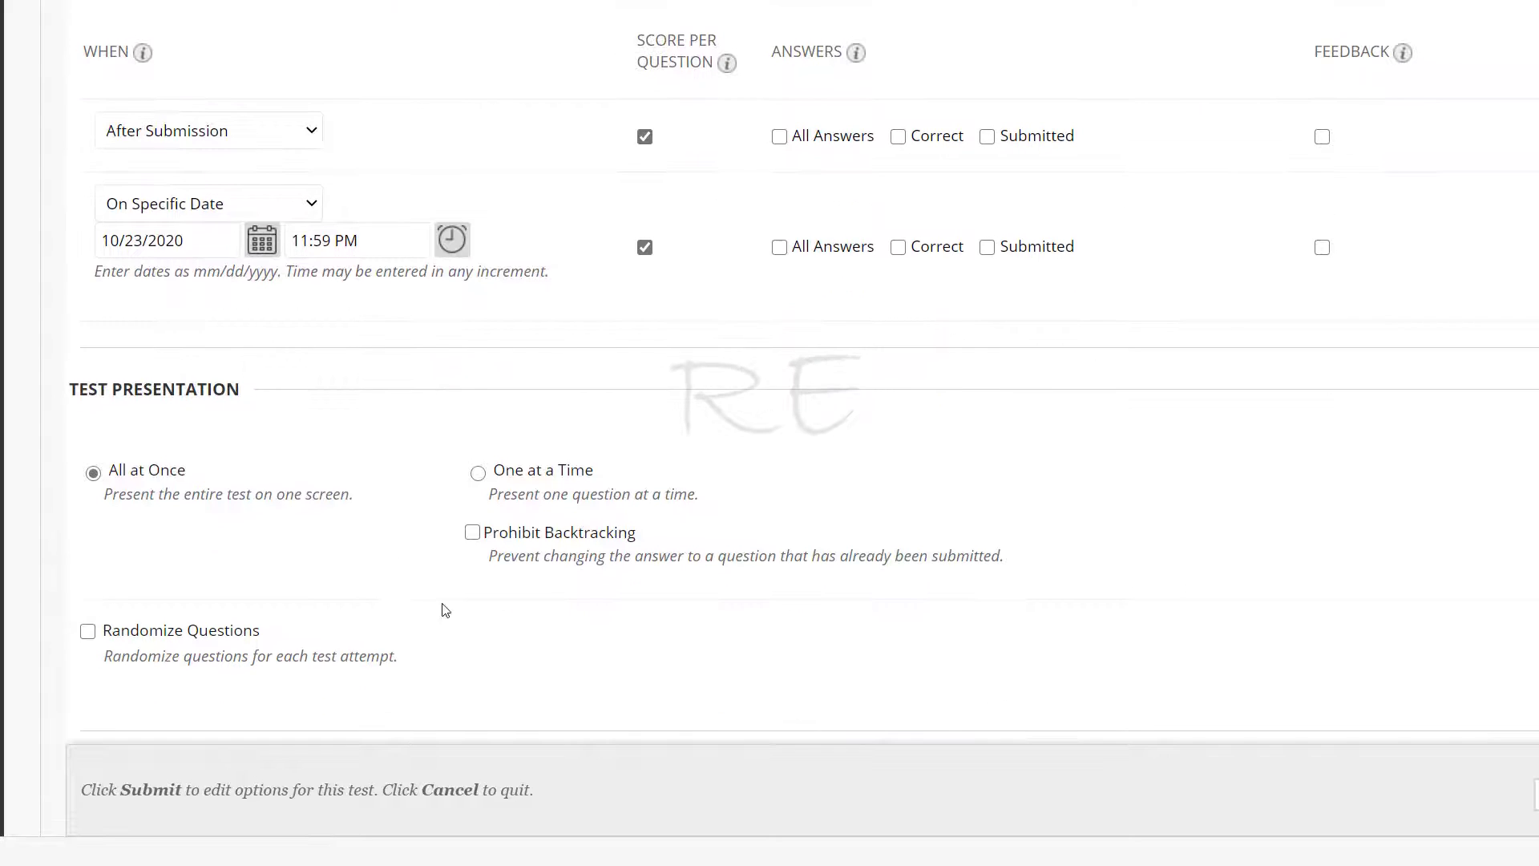
pyautogui.click(478, 474)
pyautogui.click(472, 533)
pyautogui.scroll(-1, 481, 580)
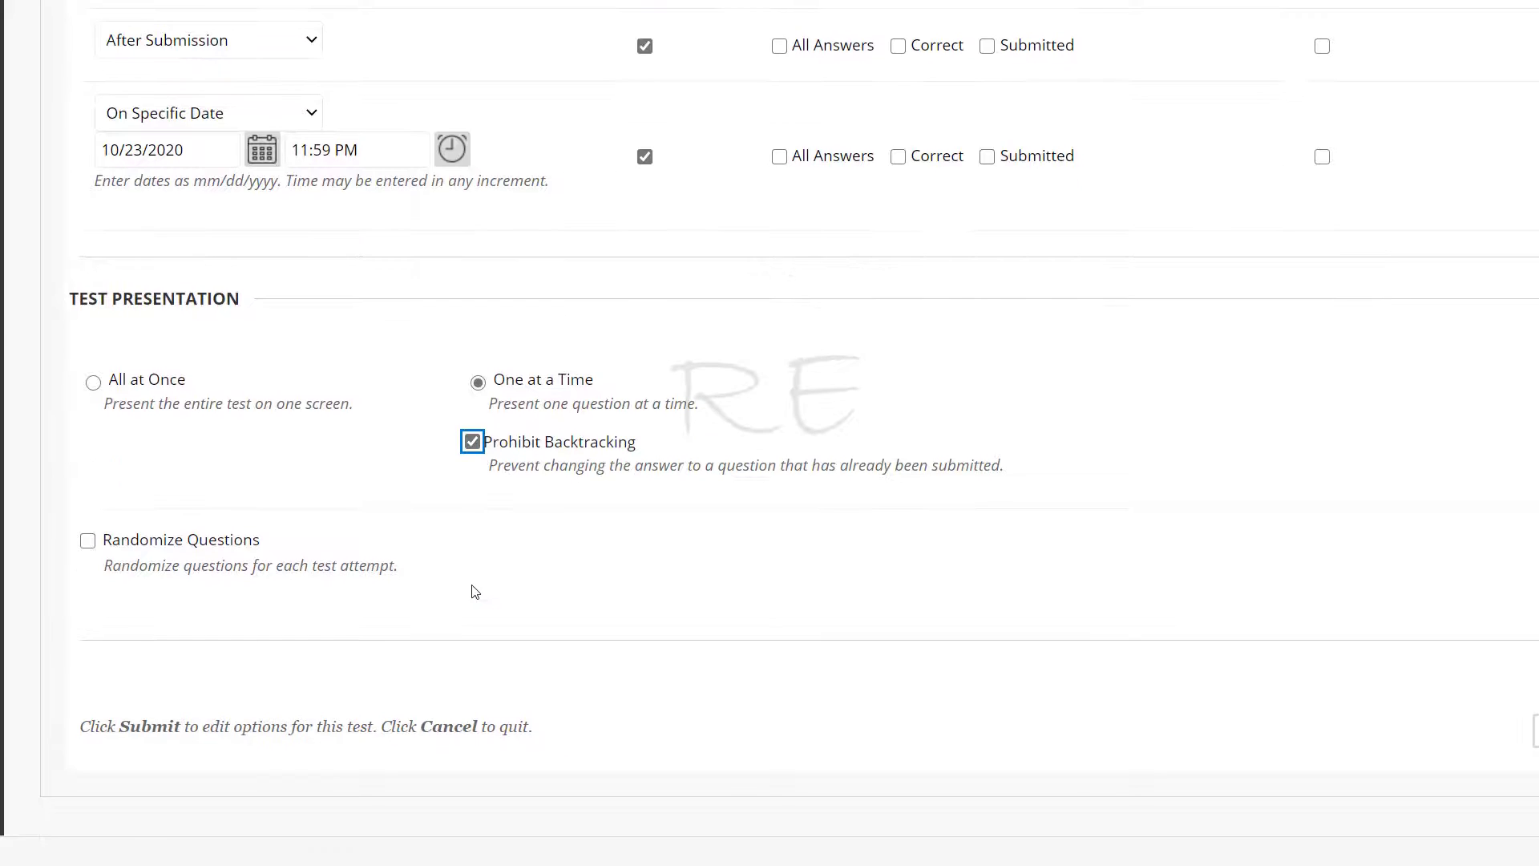
pyautogui.click(87, 541)
pyautogui.scroll(4, 1059, 677)
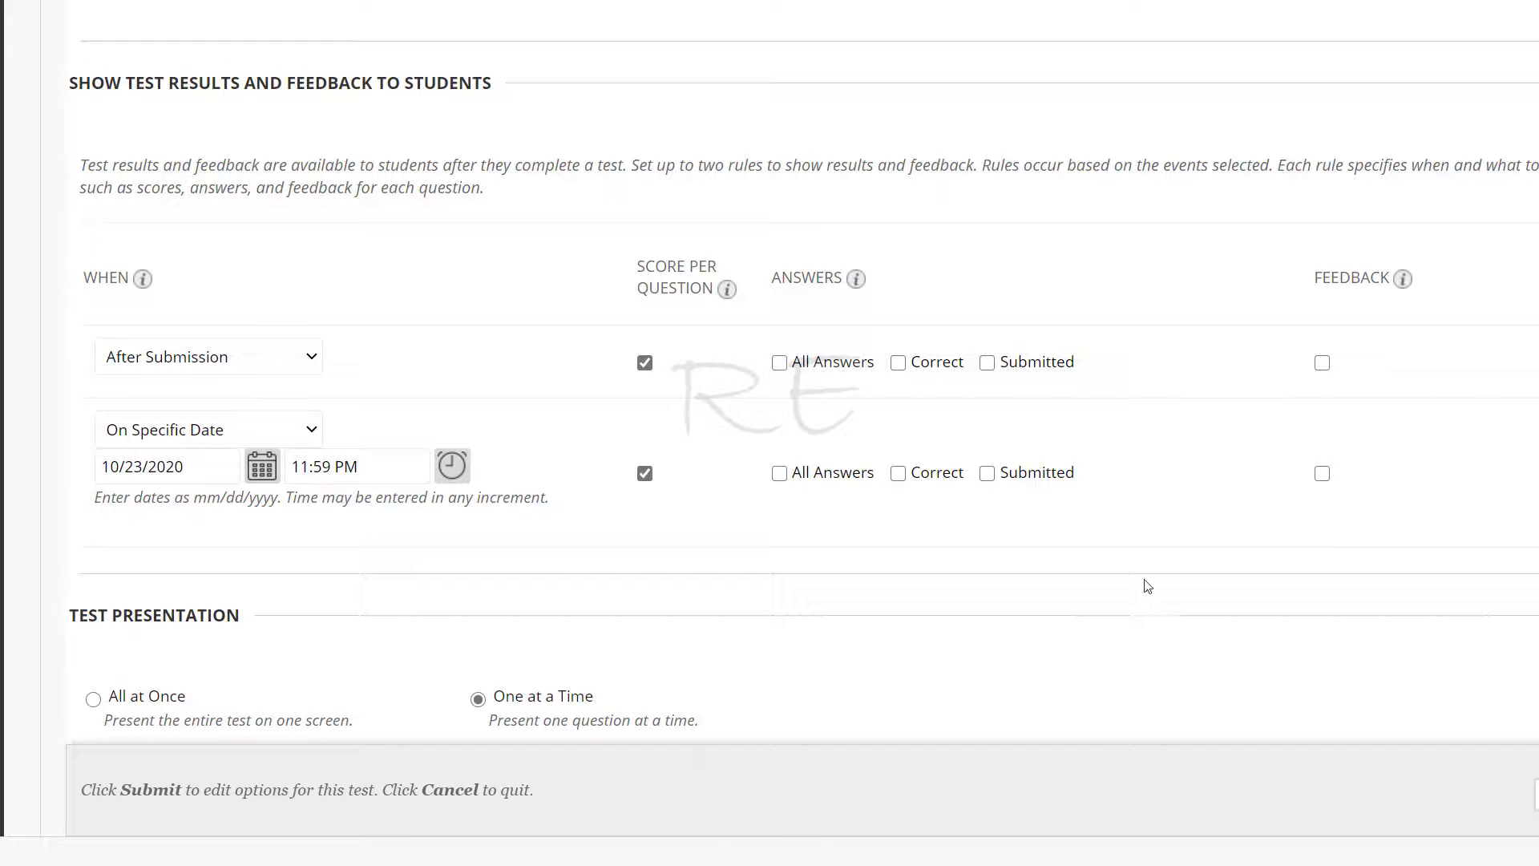
pyautogui.scroll(-4, 1147, 586)
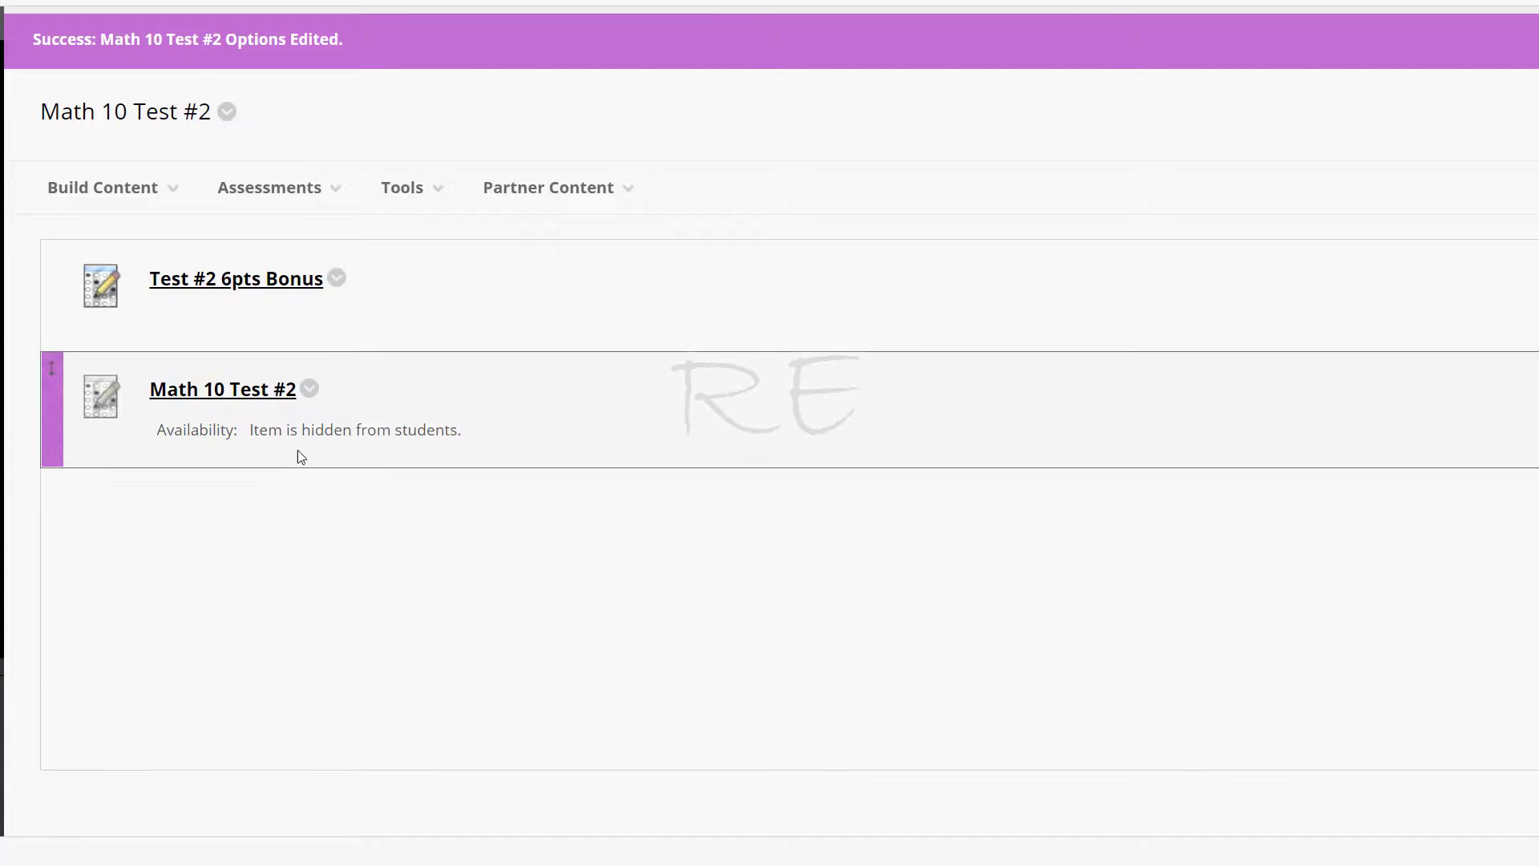
# - Open the list of actions for the Math 10 Test #2 item in its folder
pyautogui.click(309, 391)
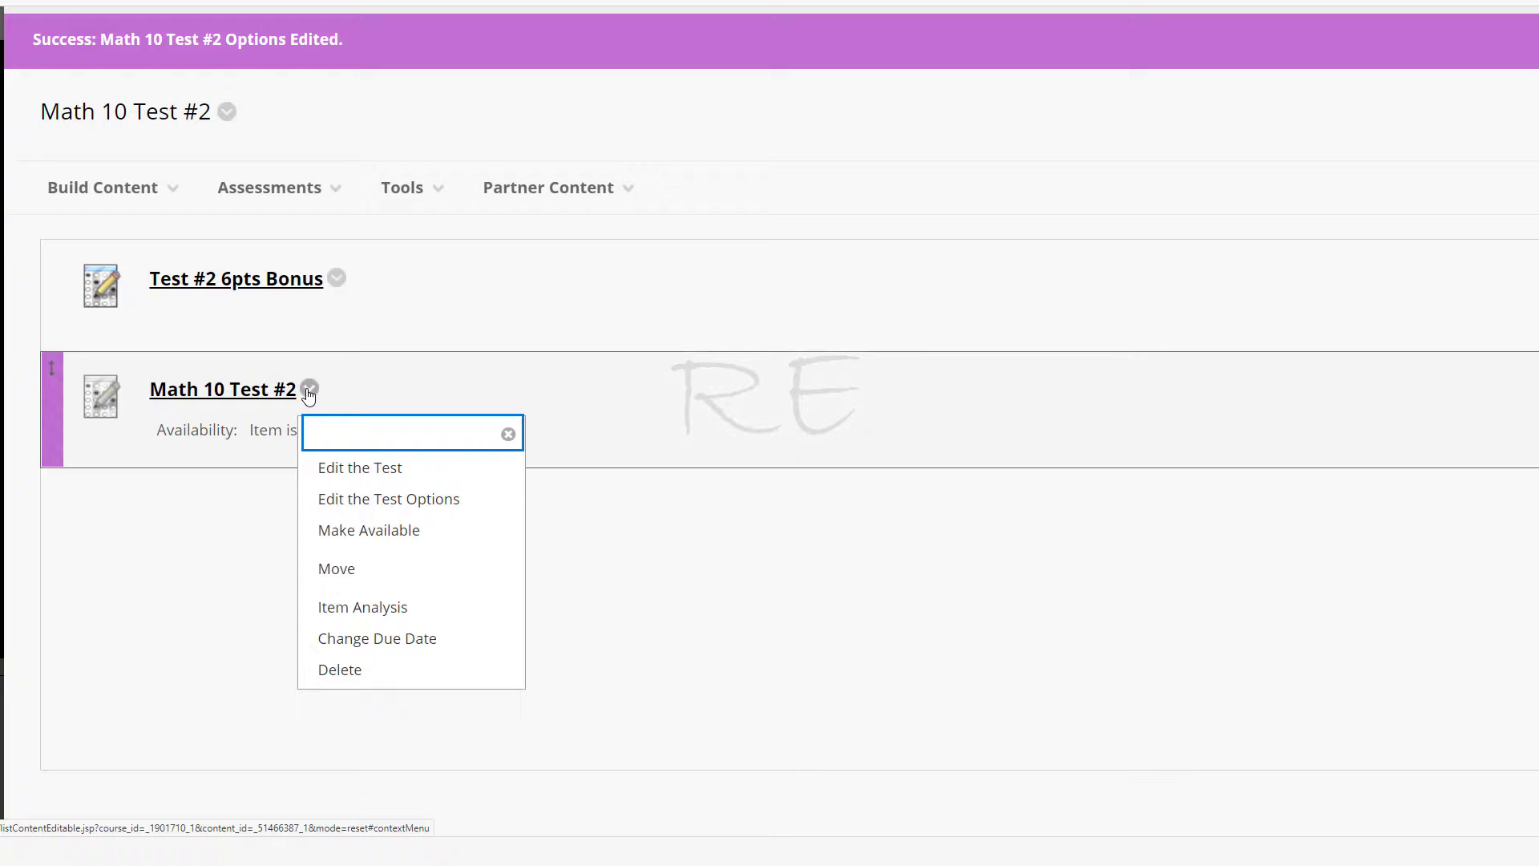